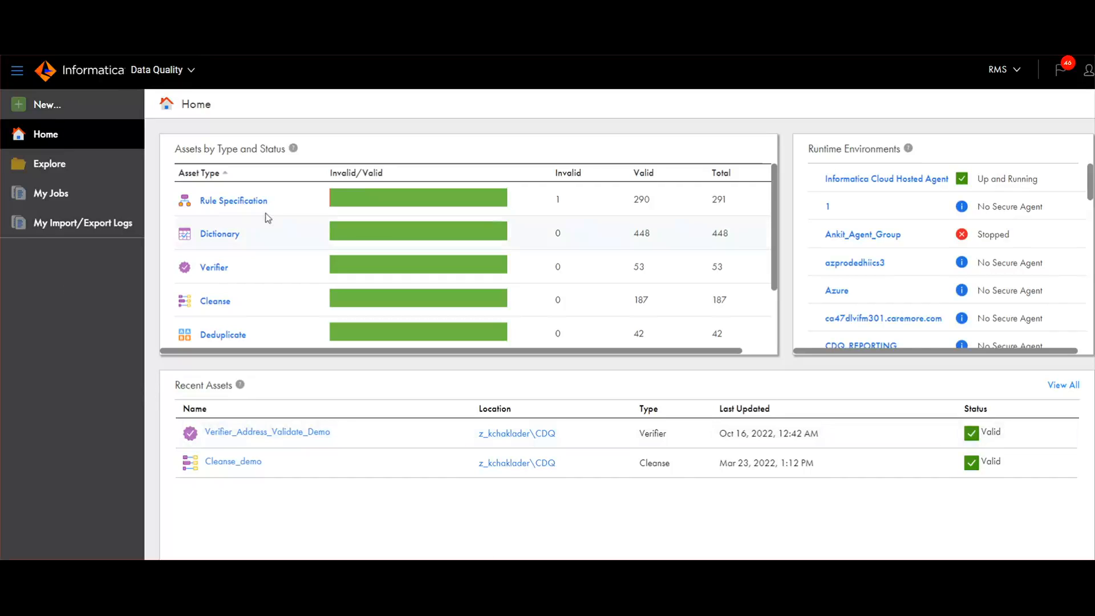
click(174, 67)
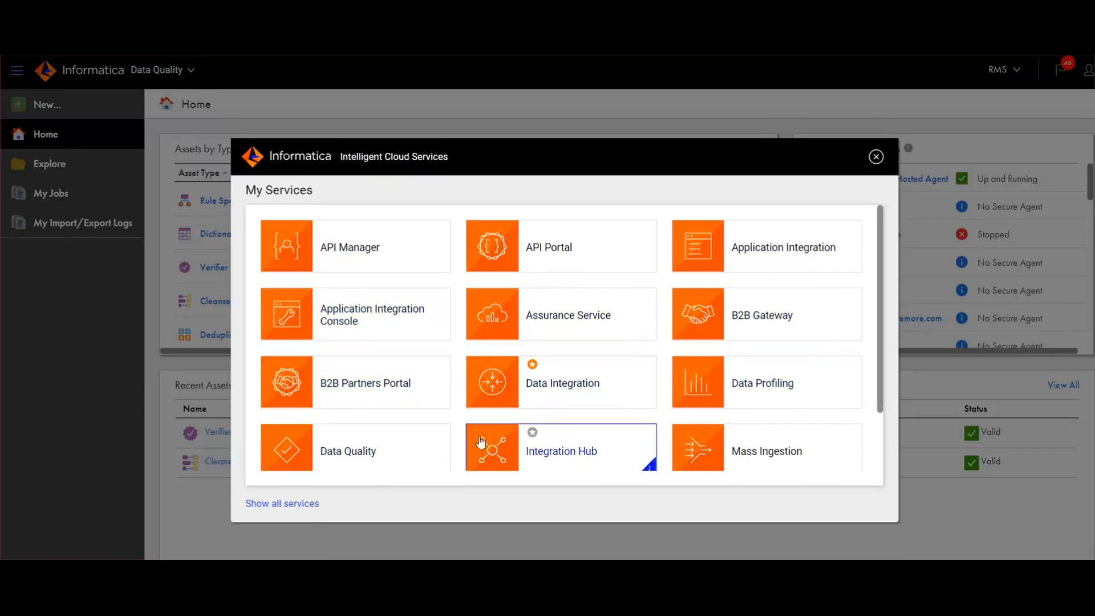
click(875, 156)
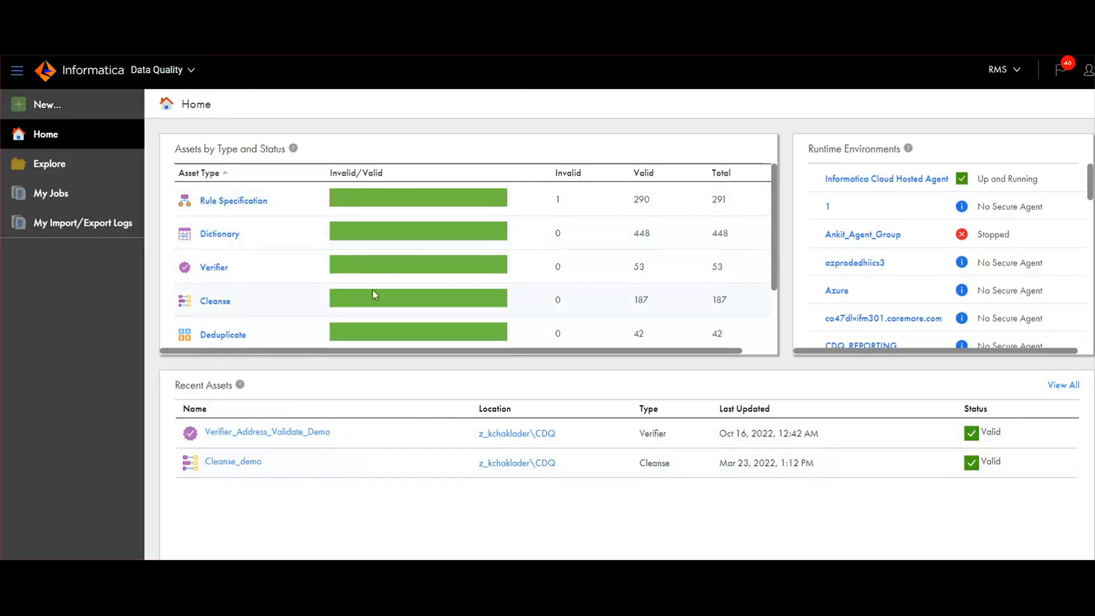
mouse_move(373, 294)
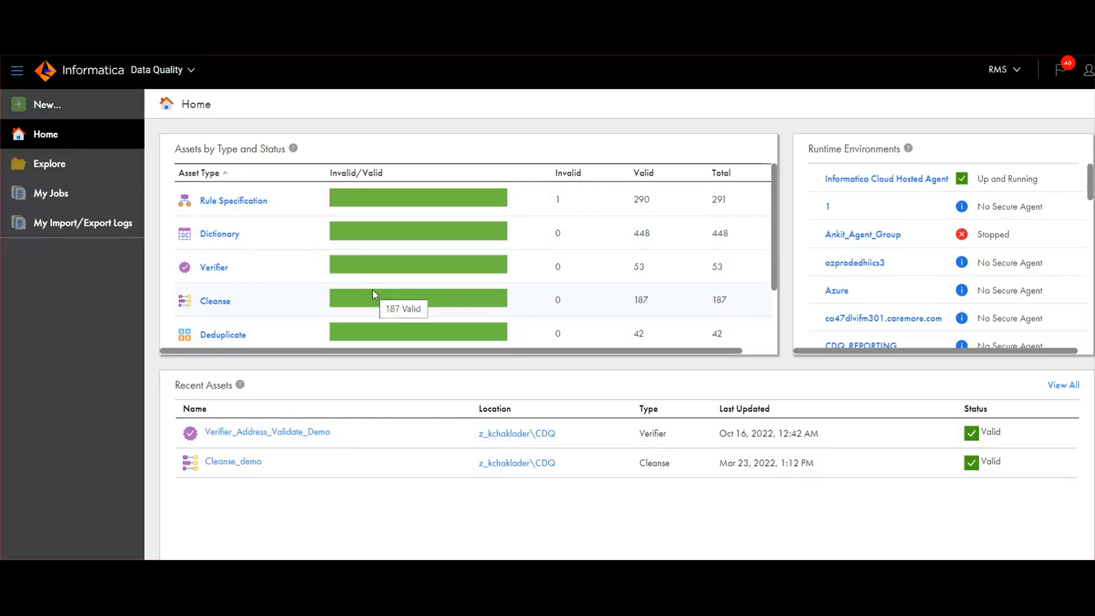
Create a new Verifier asset.
click(46, 105)
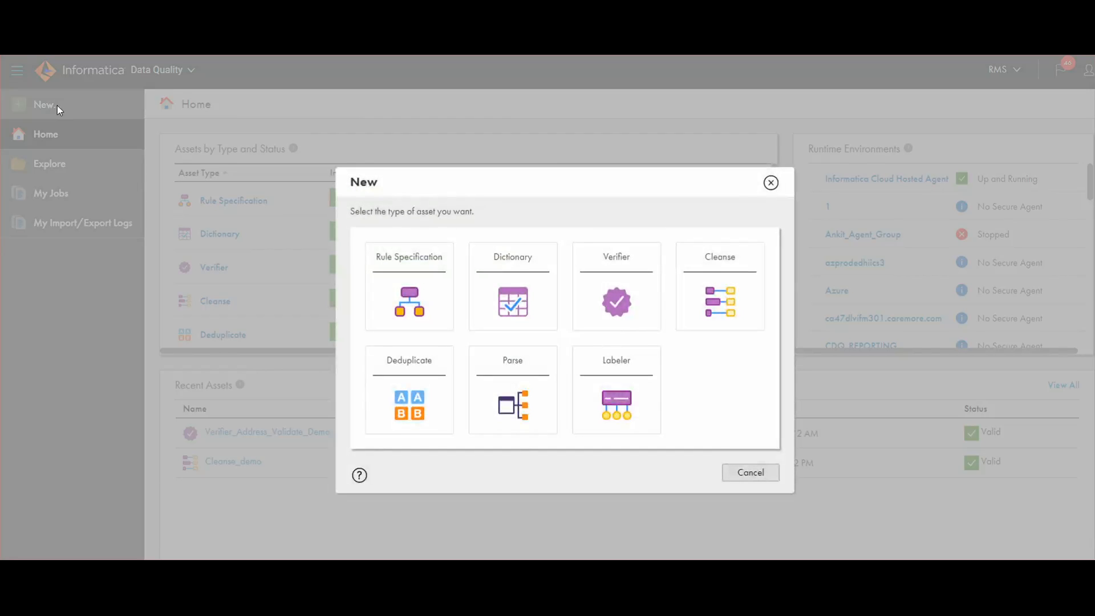
click(628, 293)
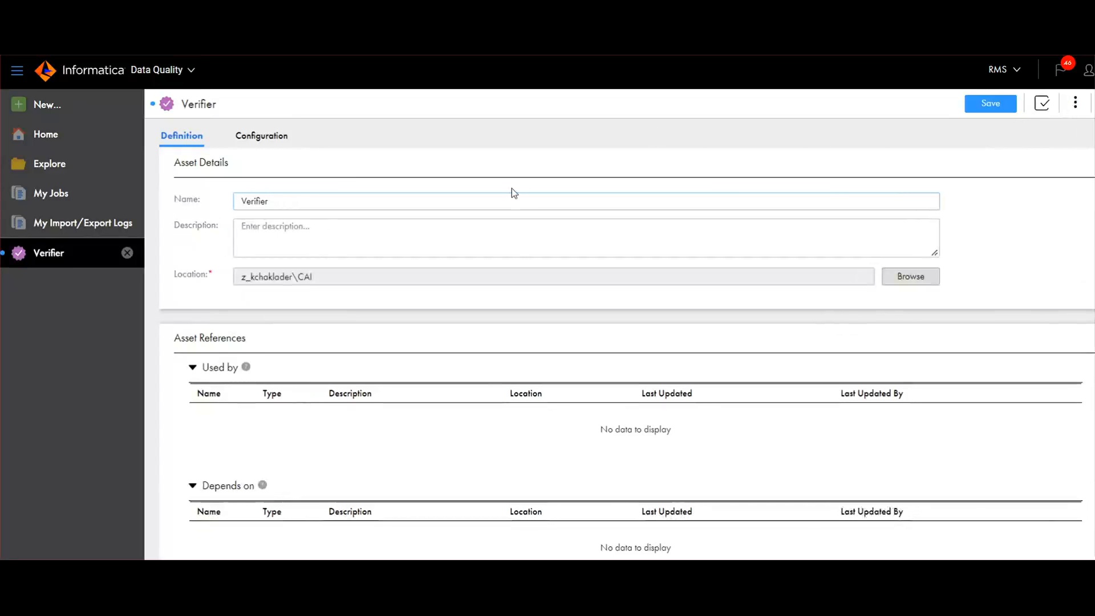
Open the existing Verifier_Address_Validate_Demo asset from the home page and review its definition and input model.
click(46, 134)
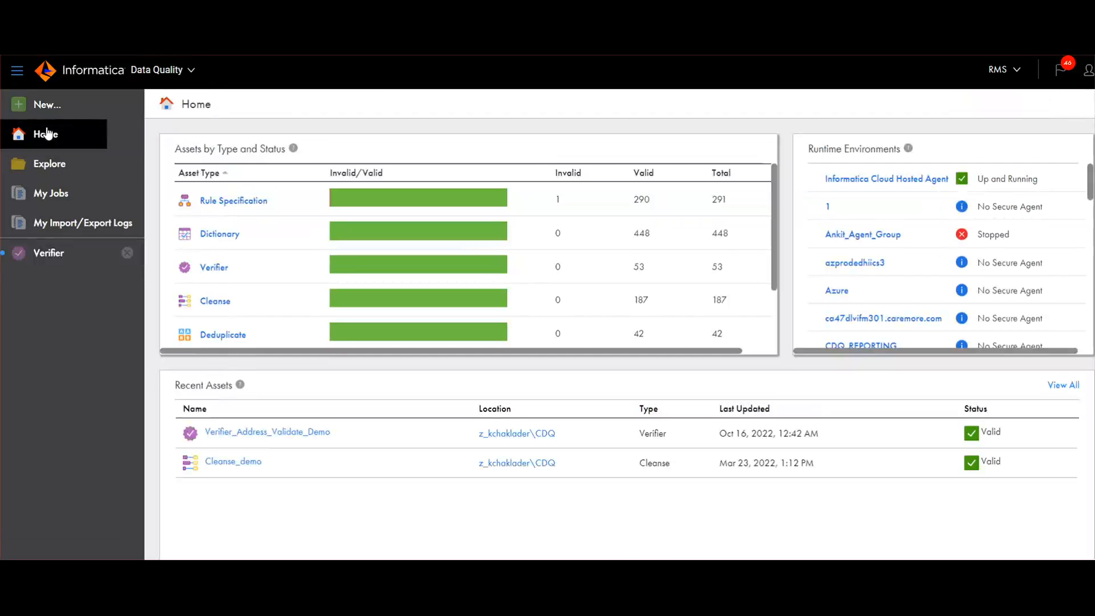
click(264, 433)
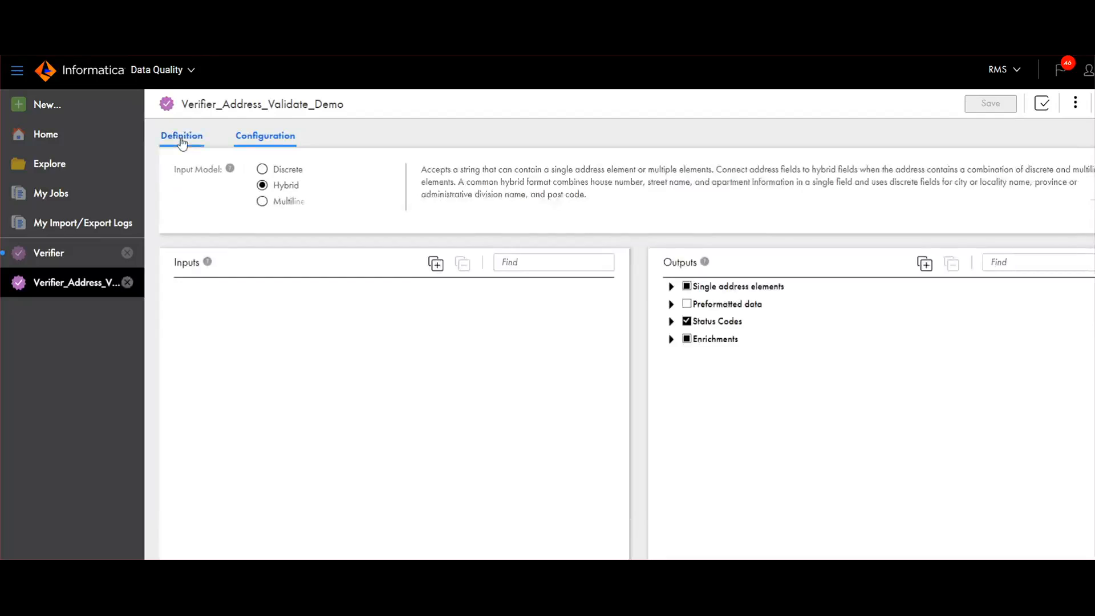
click(180, 137)
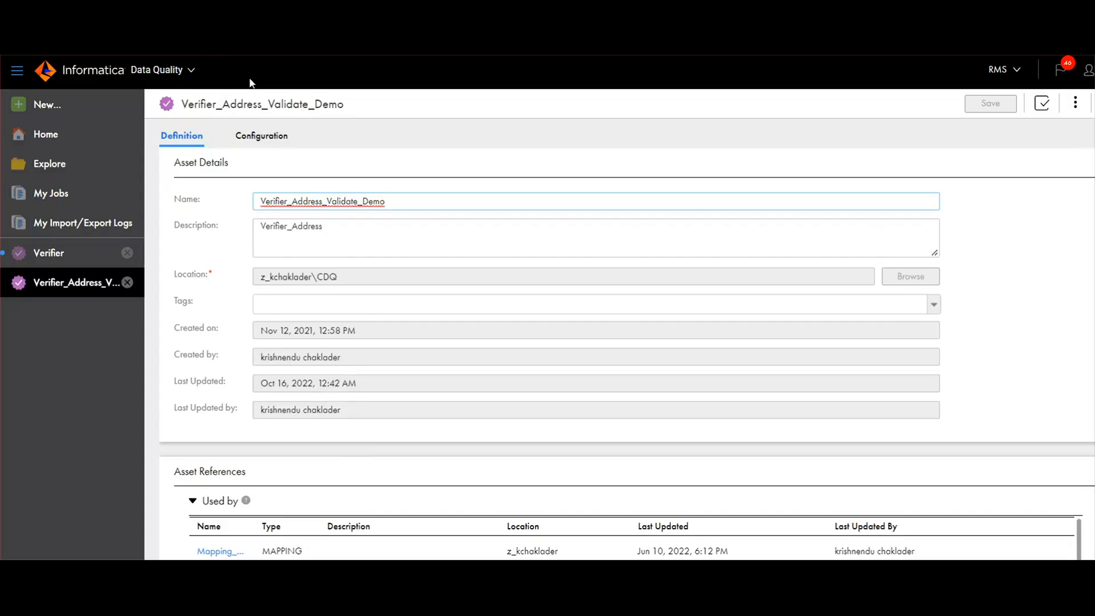
click(273, 137)
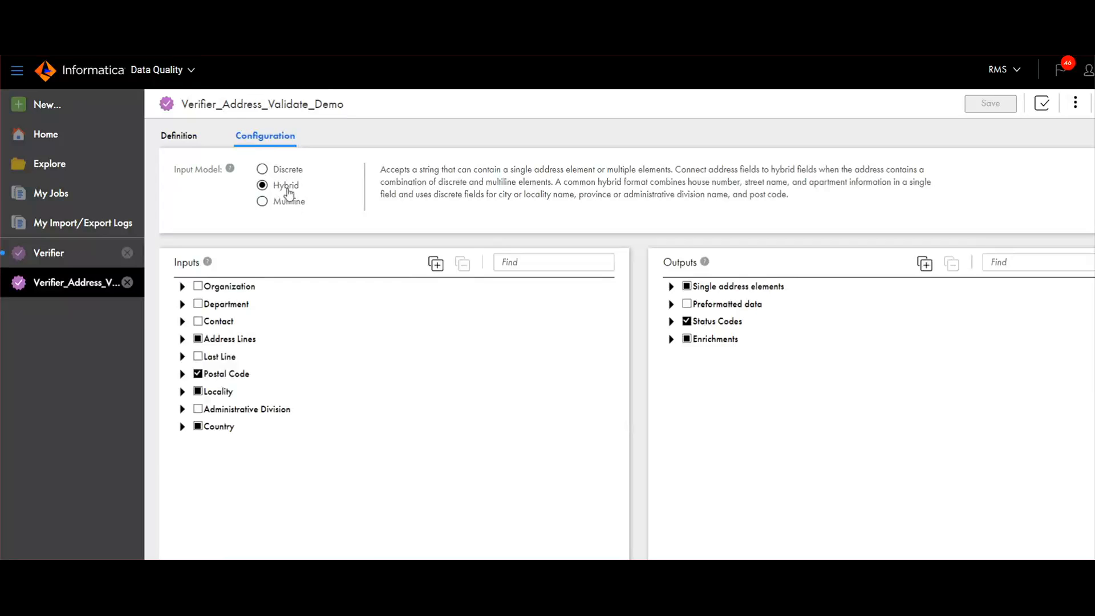
Examine which Address Lines, Postal Code, Locality and Country input fields are selected in the verifier.
click(182, 339)
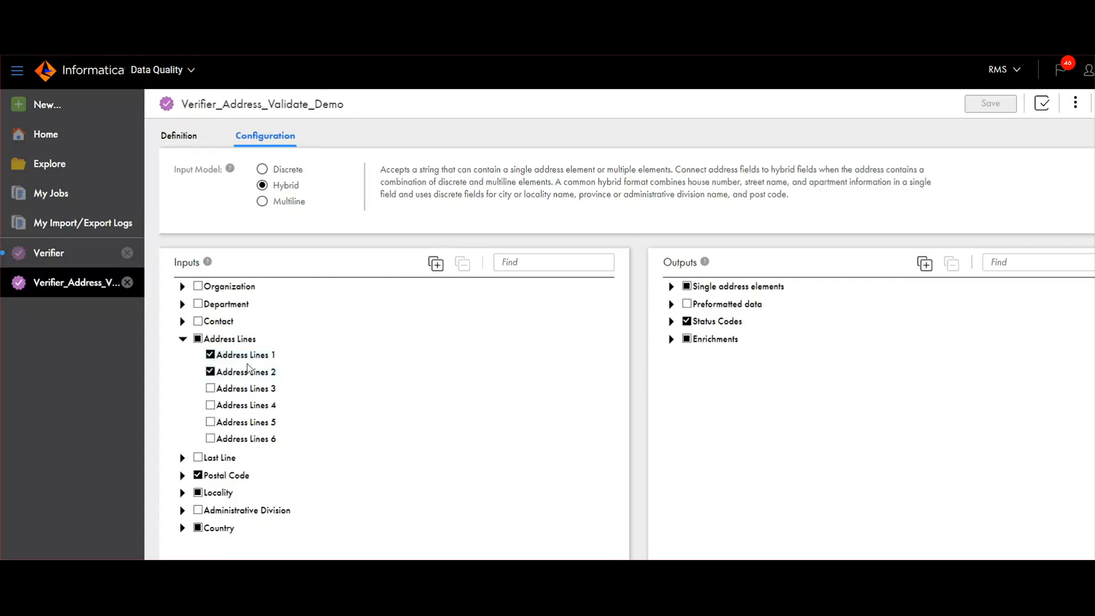
click(181, 477)
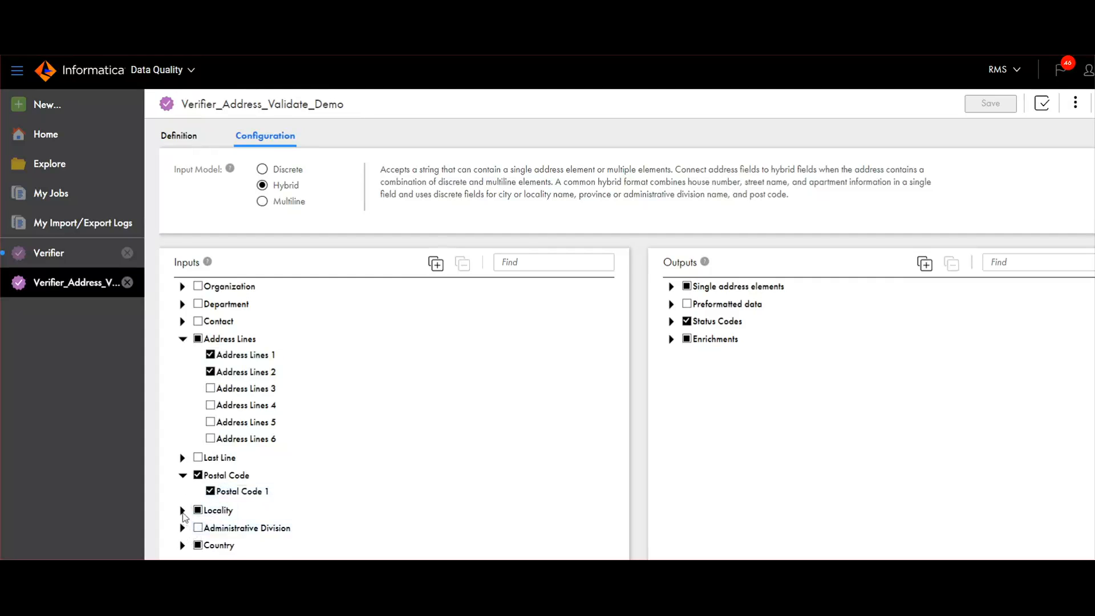
click(182, 510)
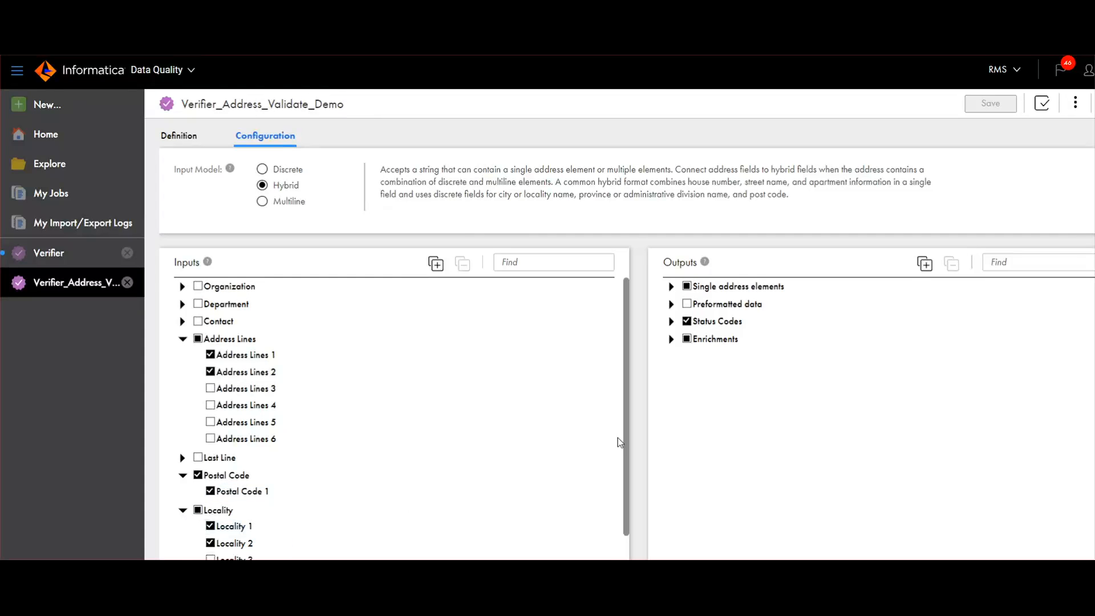
click(183, 475)
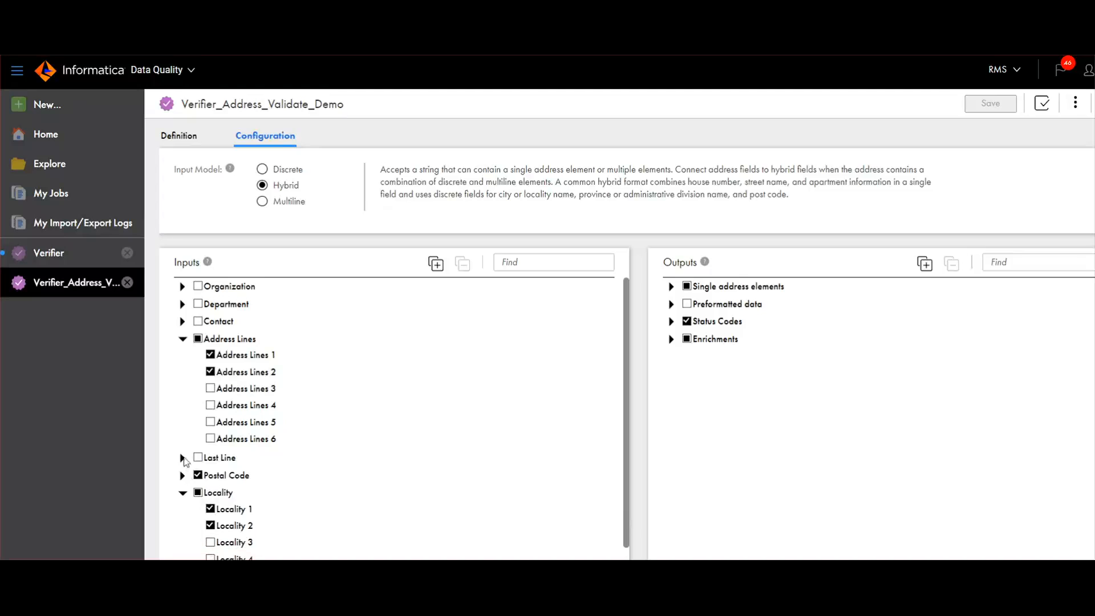
click(183, 339)
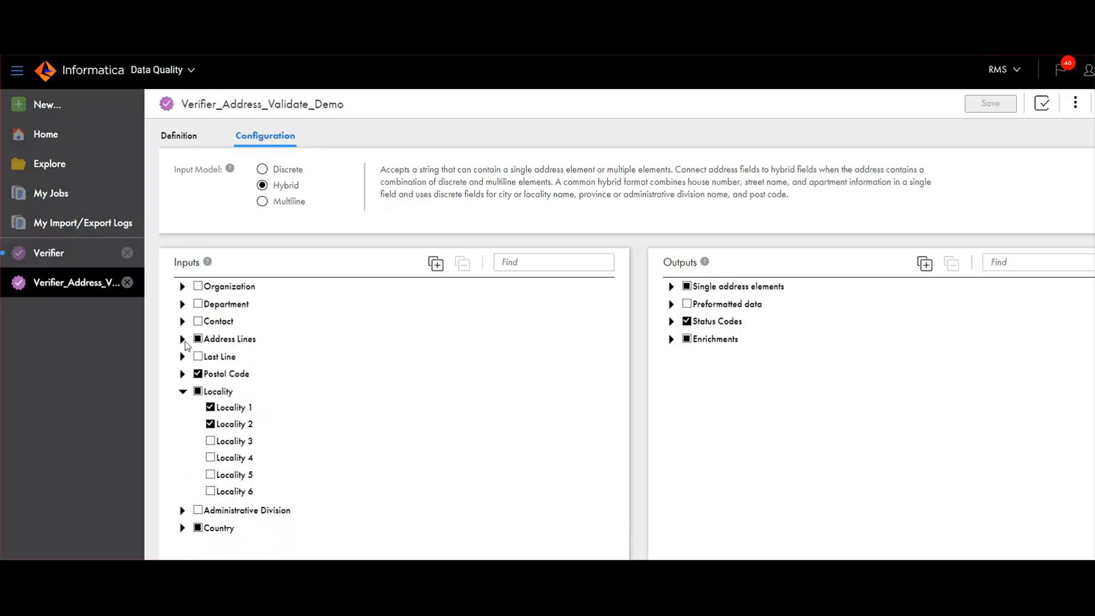
click(183, 391)
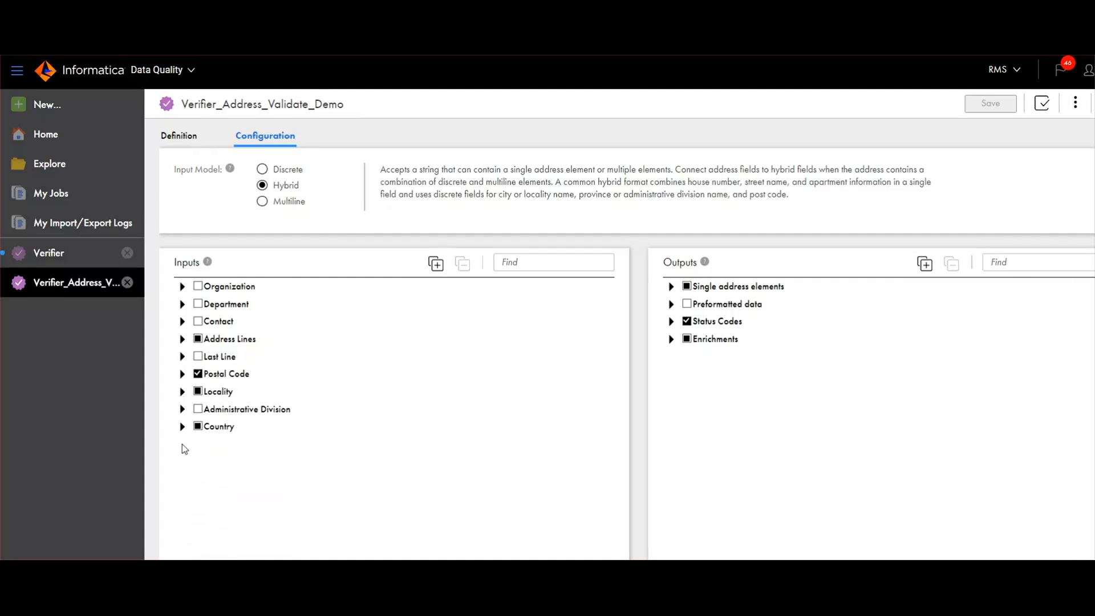
click(183, 426)
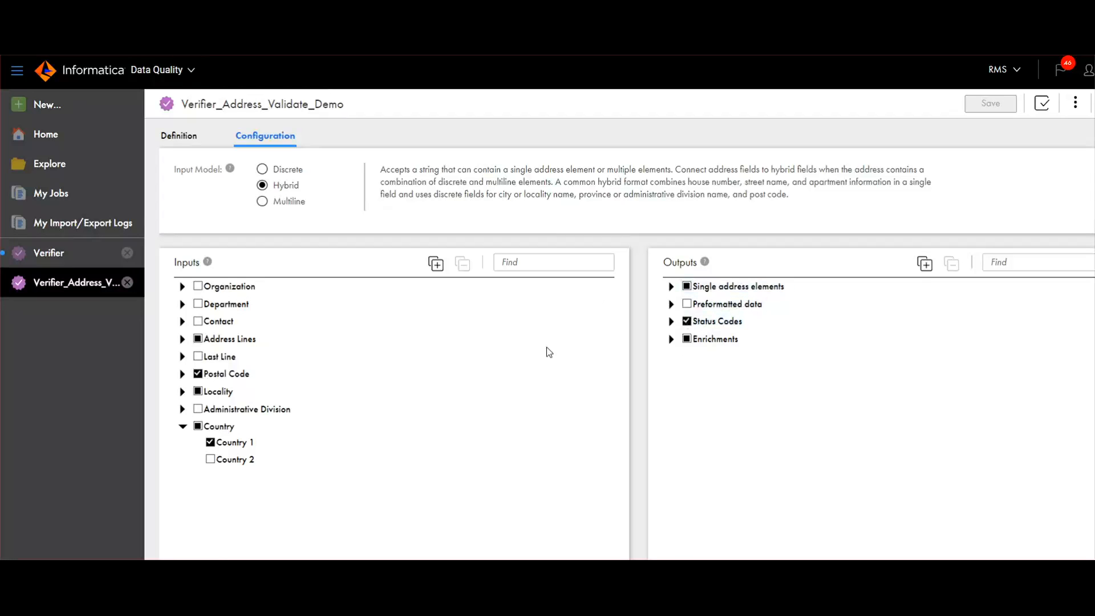
Examine the verifier's selected outputs under Single address elements, Status Codes and Enrichments.
click(671, 287)
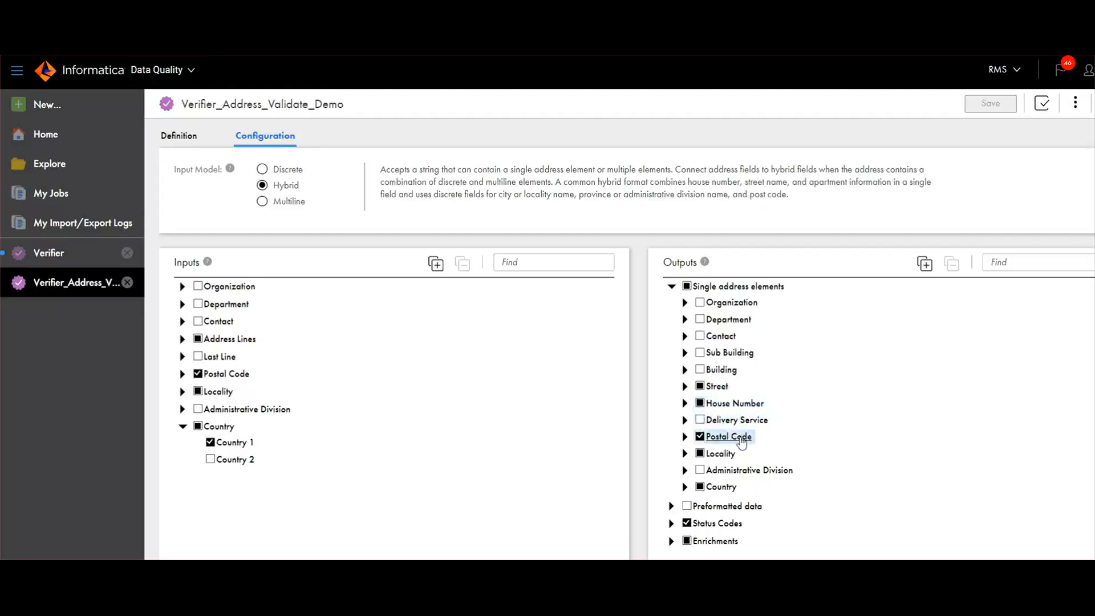
mouse_move(729, 445)
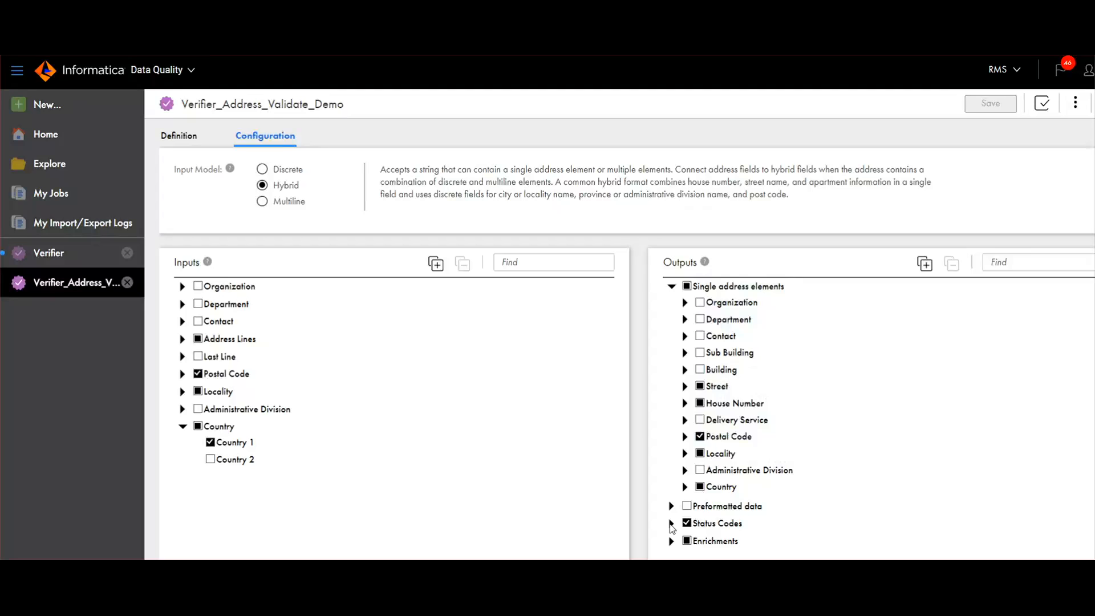
click(672, 541)
scroll(730, 419, down, 1)
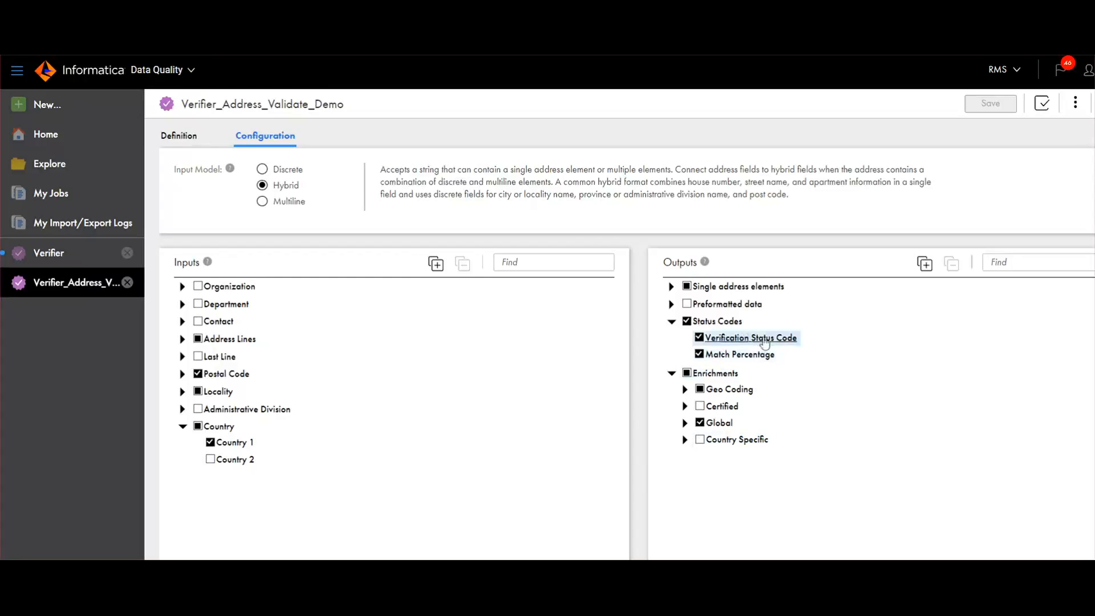
mouse_move(745, 364)
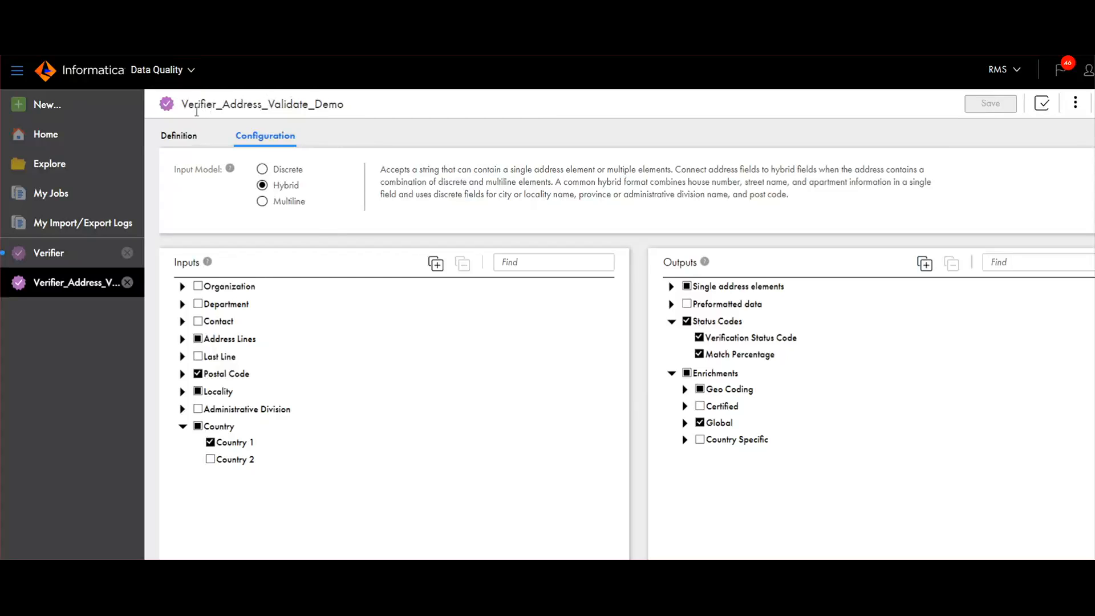
drag(189, 106, 390, 125)
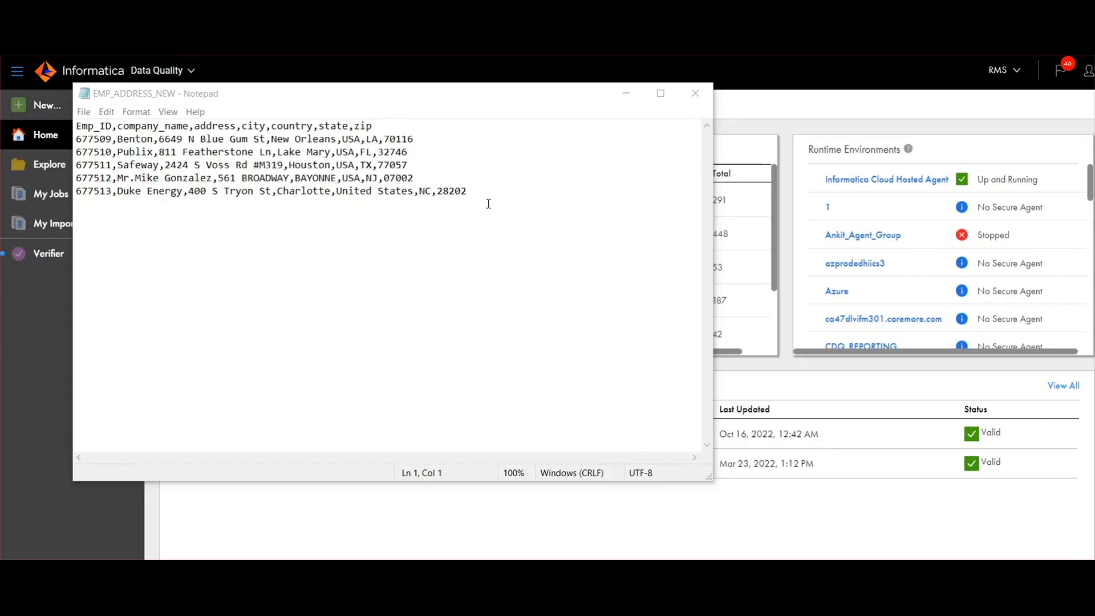
Highlight all the address records below the header row of EMP_ADDRESS_NEW in Notepad.
drag(487, 193, 76, 139)
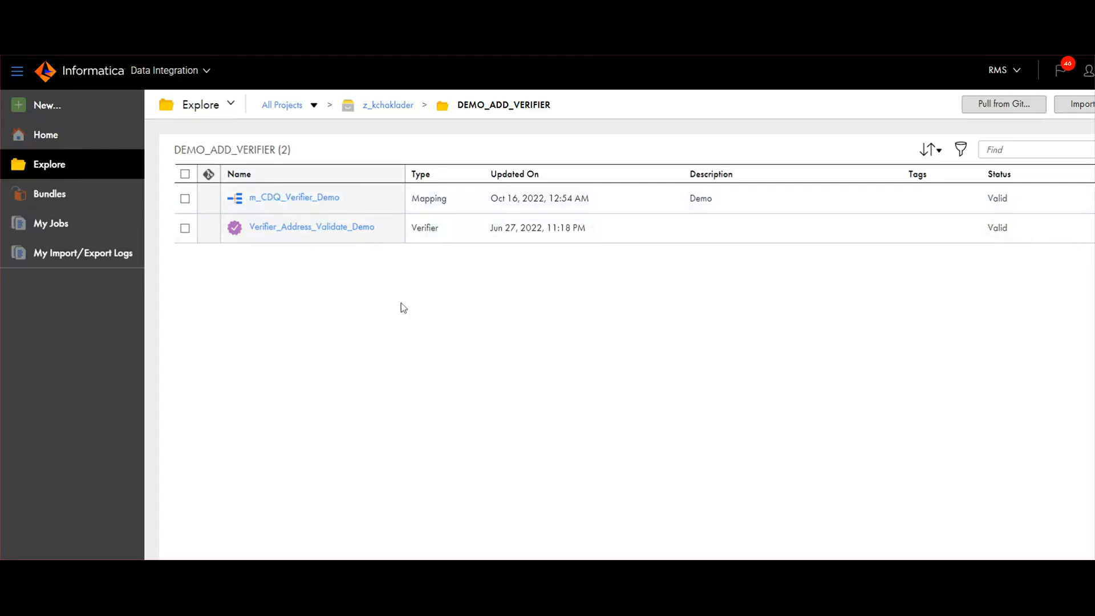
Open the m_CDQ_Verifier_Demo mapping in Data Integration and look through its source, Cleanse, verifier and target transformations.
click(293, 200)
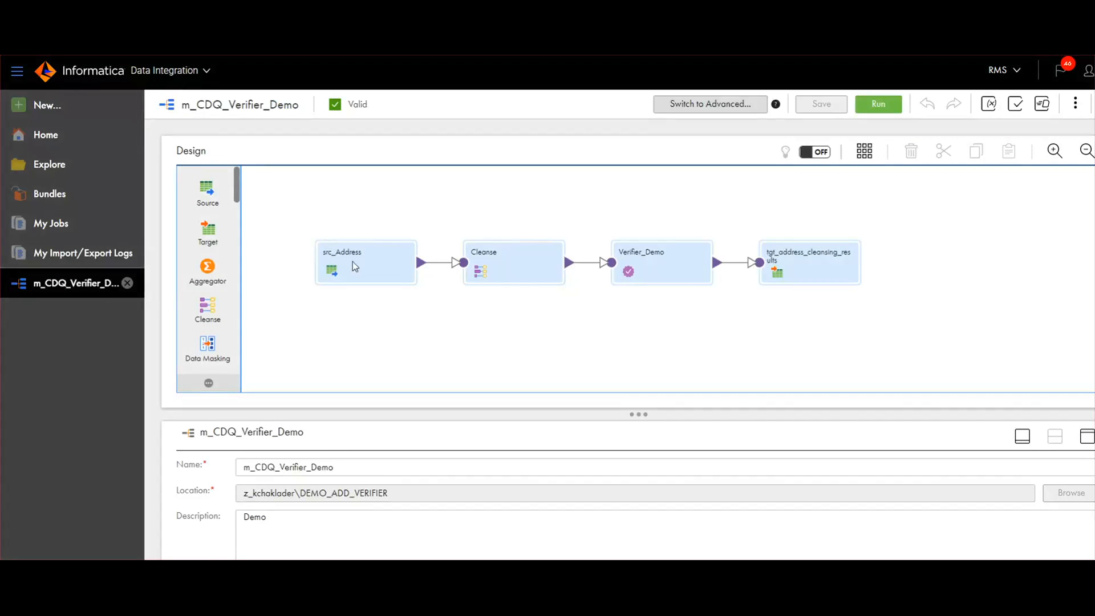
click(353, 262)
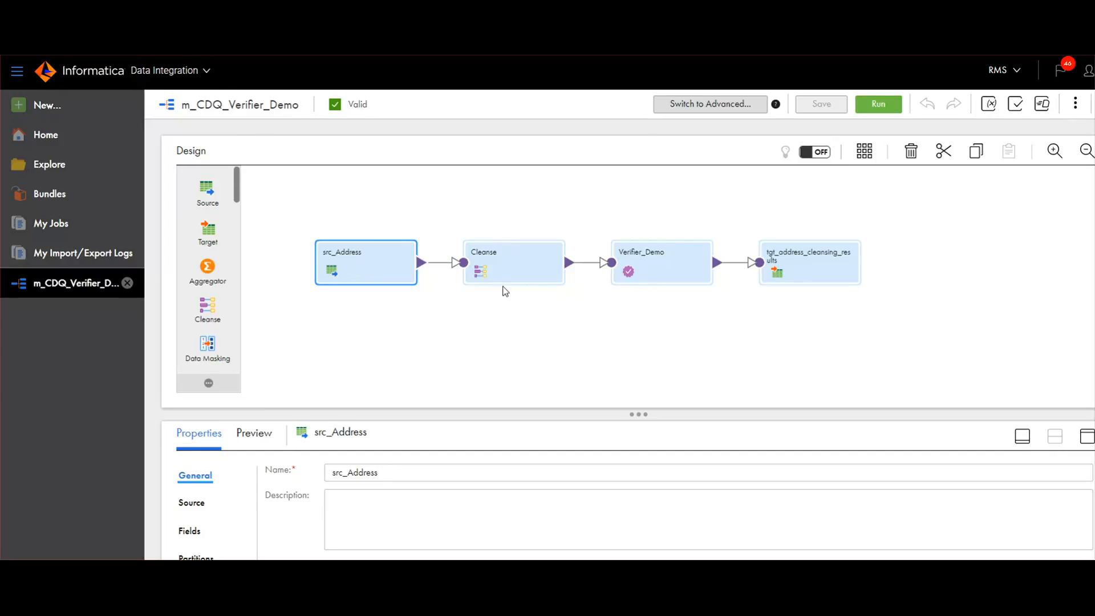
click(513, 272)
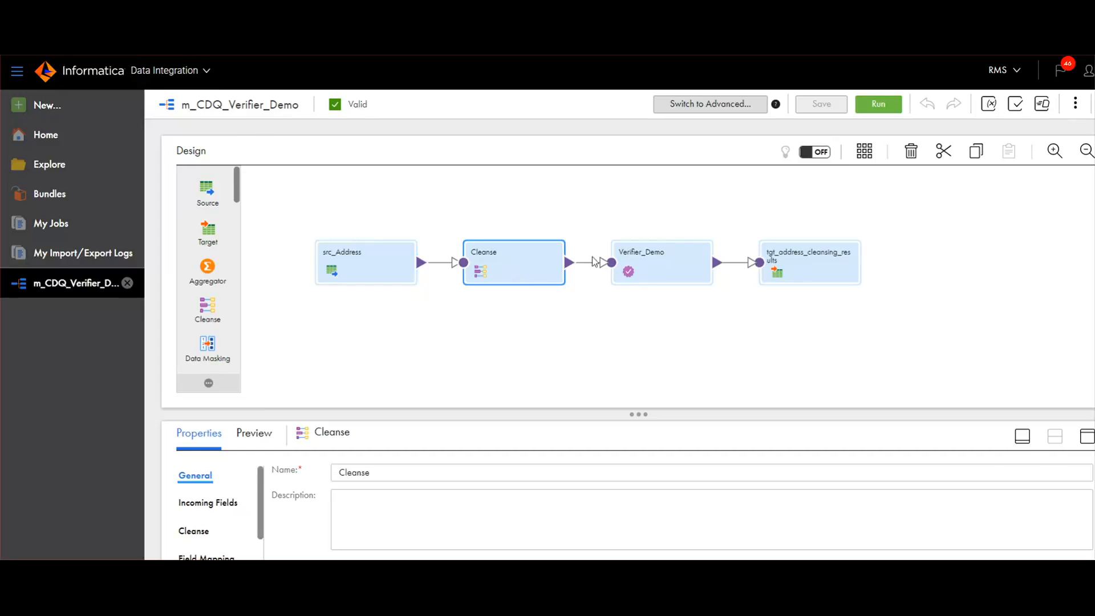
click(666, 269)
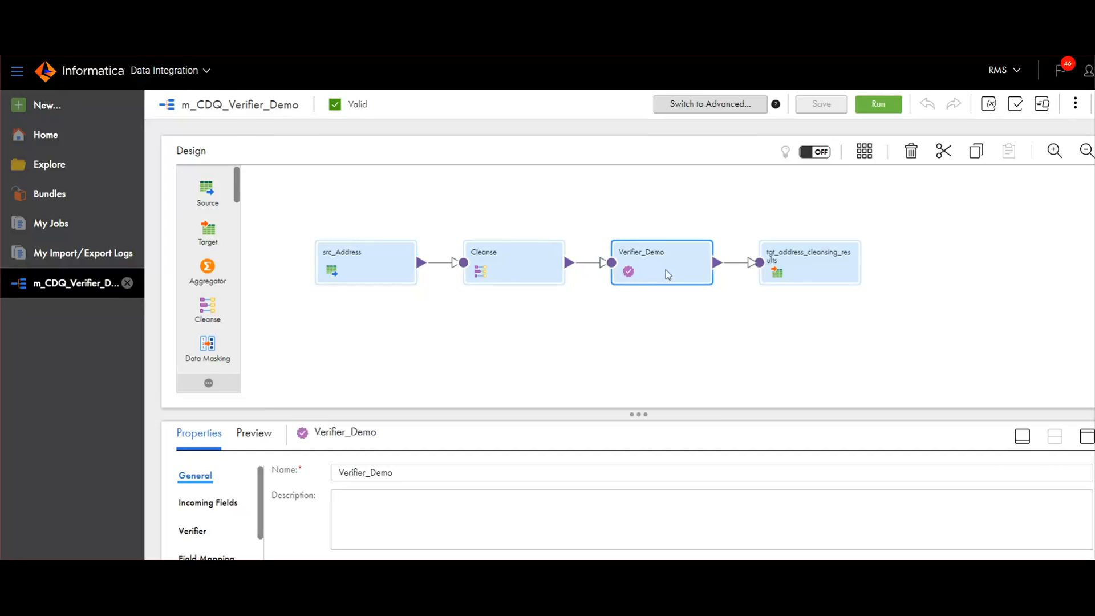
click(784, 272)
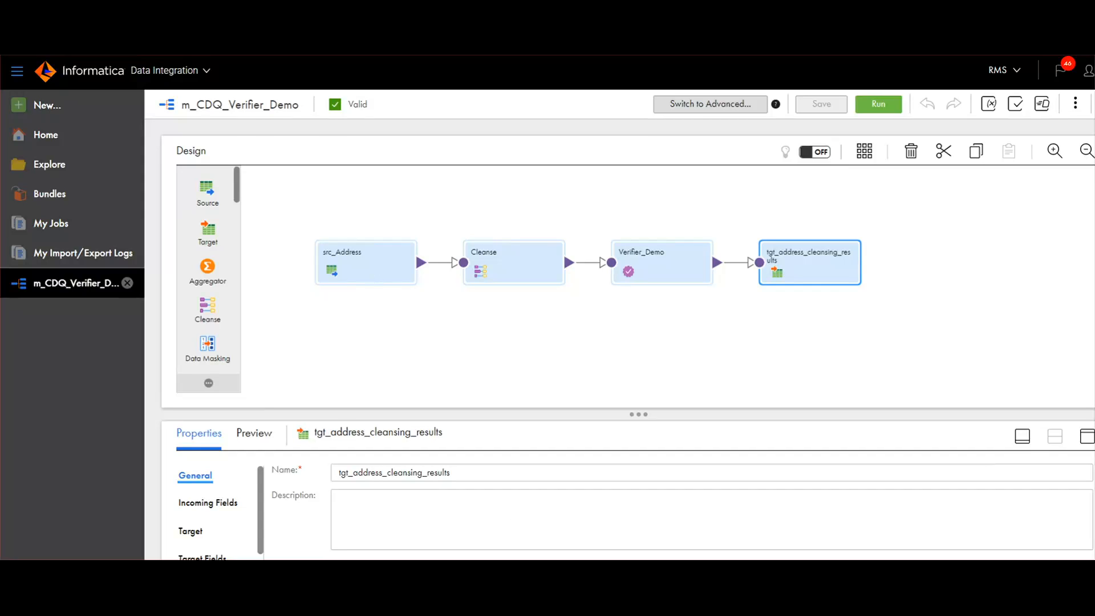
Check the source connection and object of src_Address against the EMP_ADDRESS_NEW file in Notepad, then return to the mapping.
click(366, 266)
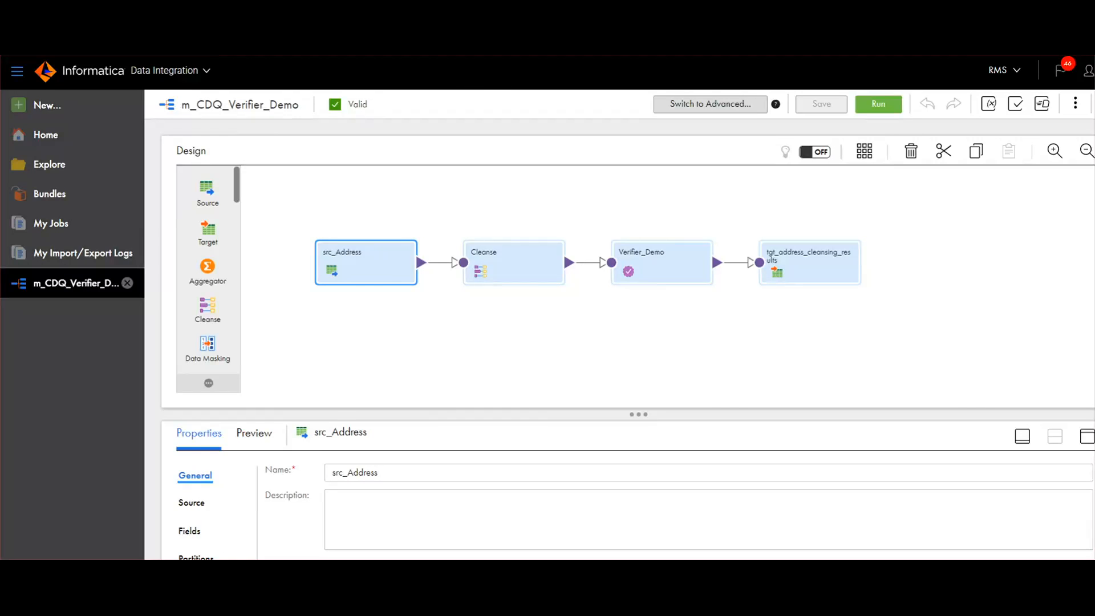
click(187, 502)
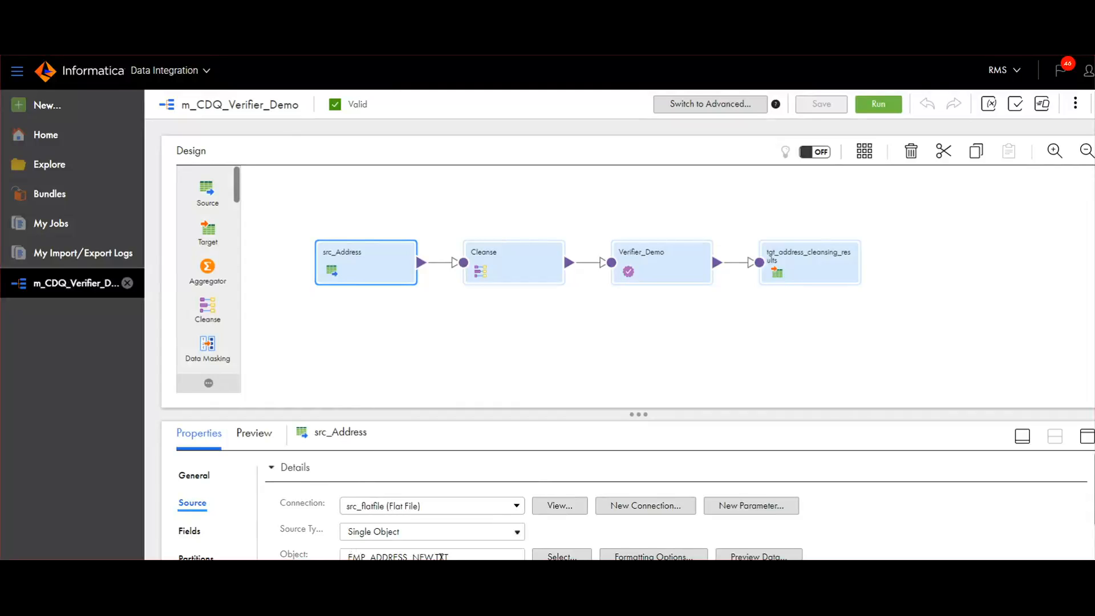
key(alt+Tab)
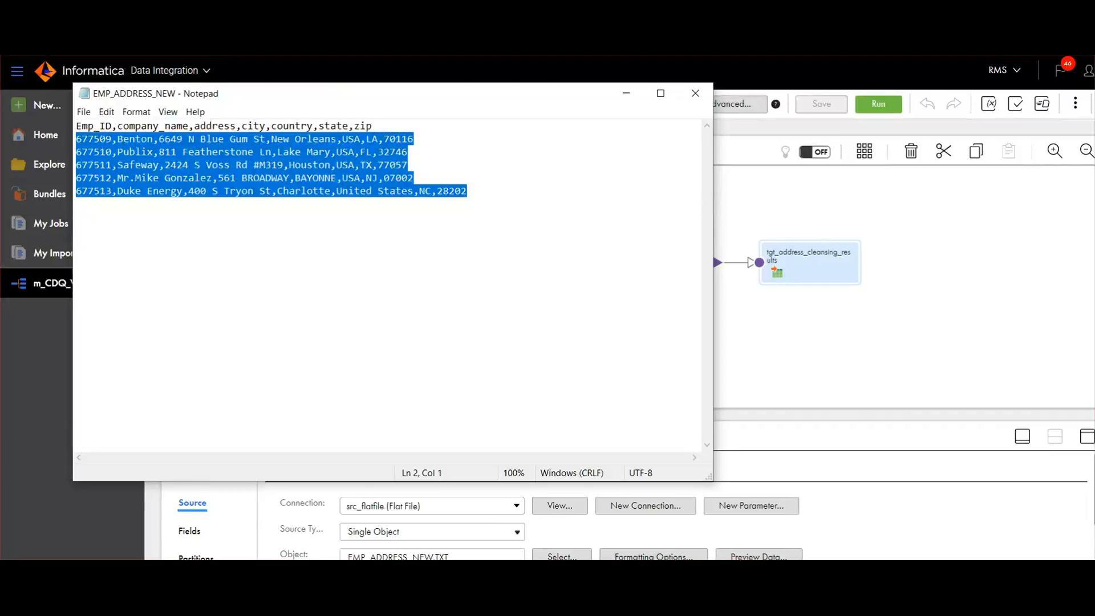
key(alt+Tab)
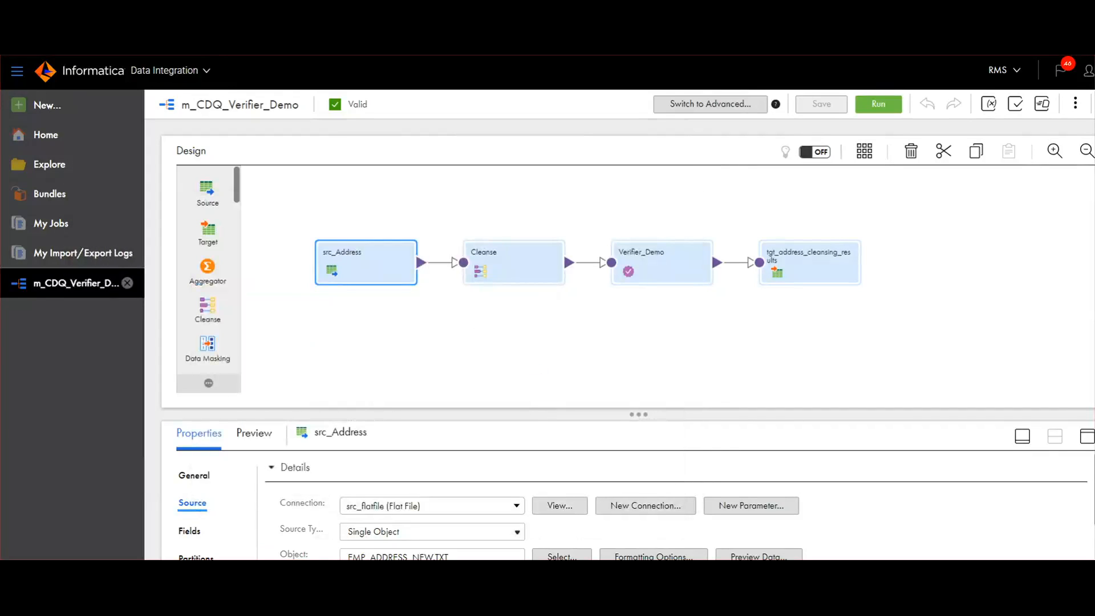
Review the cleanse asset and incoming fields of the Cleanse transformation, enlarging its properties area.
click(514, 263)
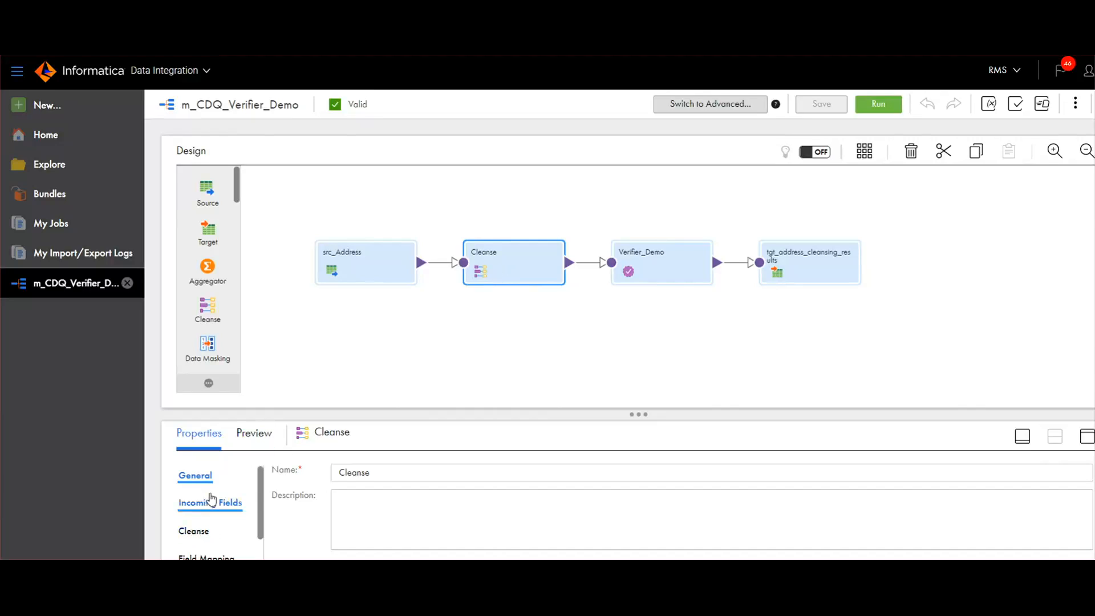
click(194, 531)
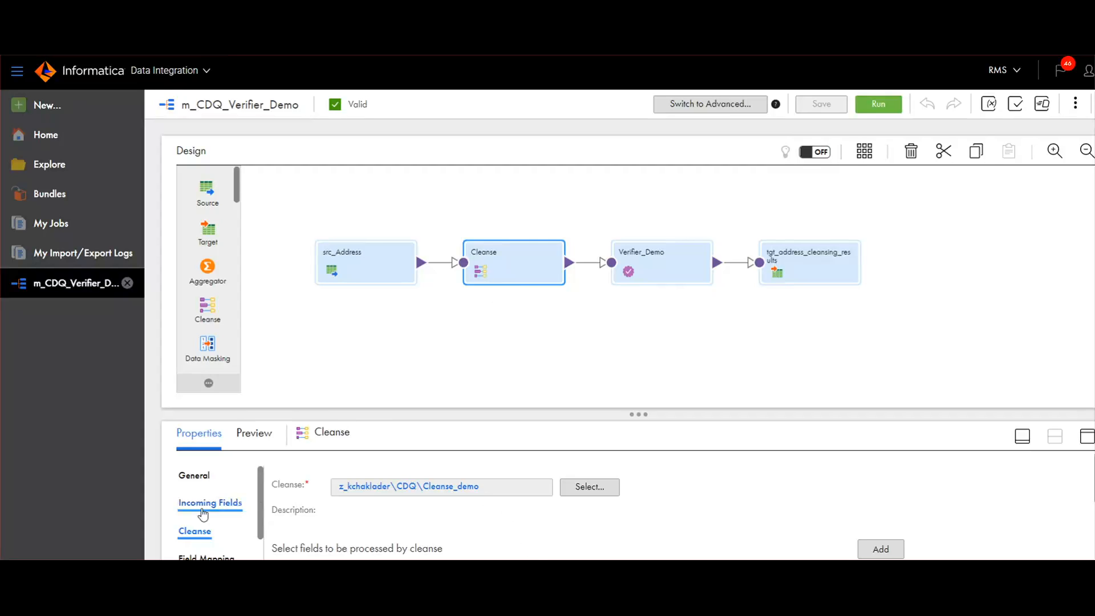
click(203, 513)
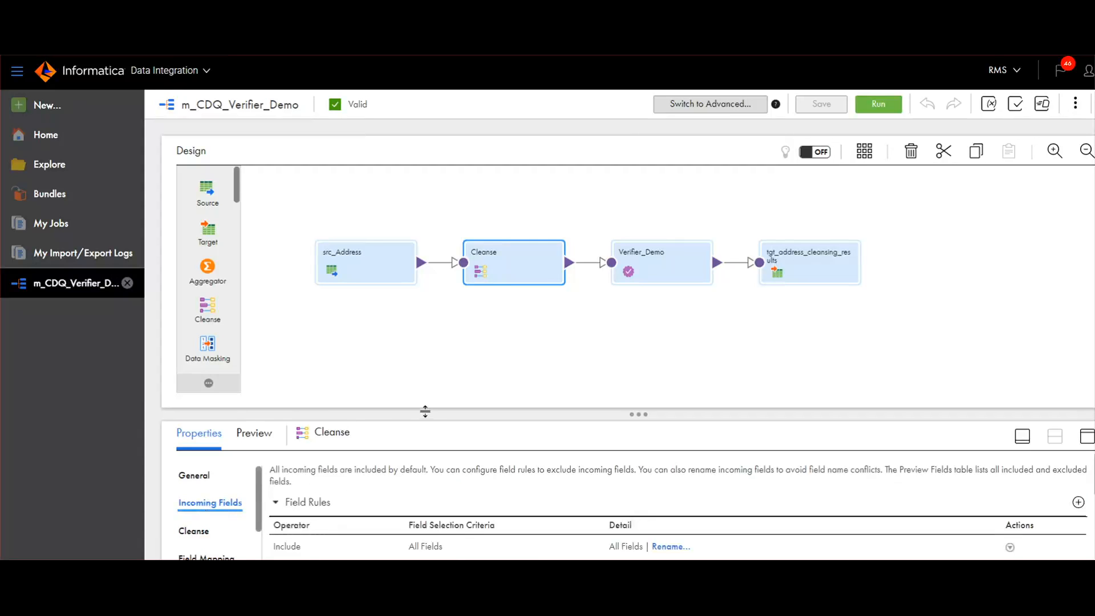
drag(425, 411, 415, 288)
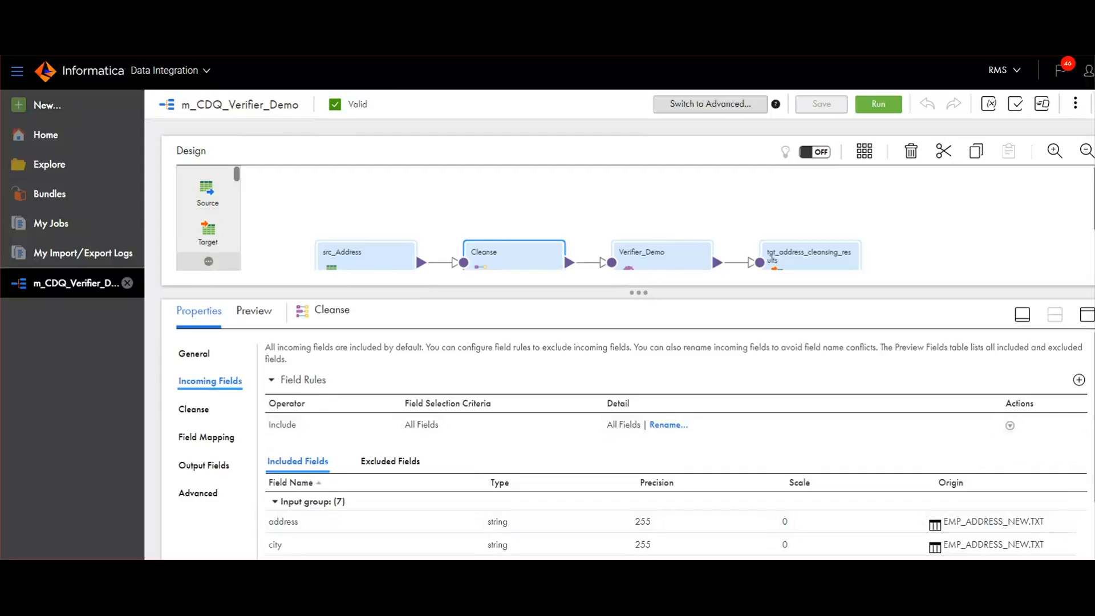
Review the remaining incoming fields and the output fields of the Cleanse transformation.
scroll(677, 445, down, 2)
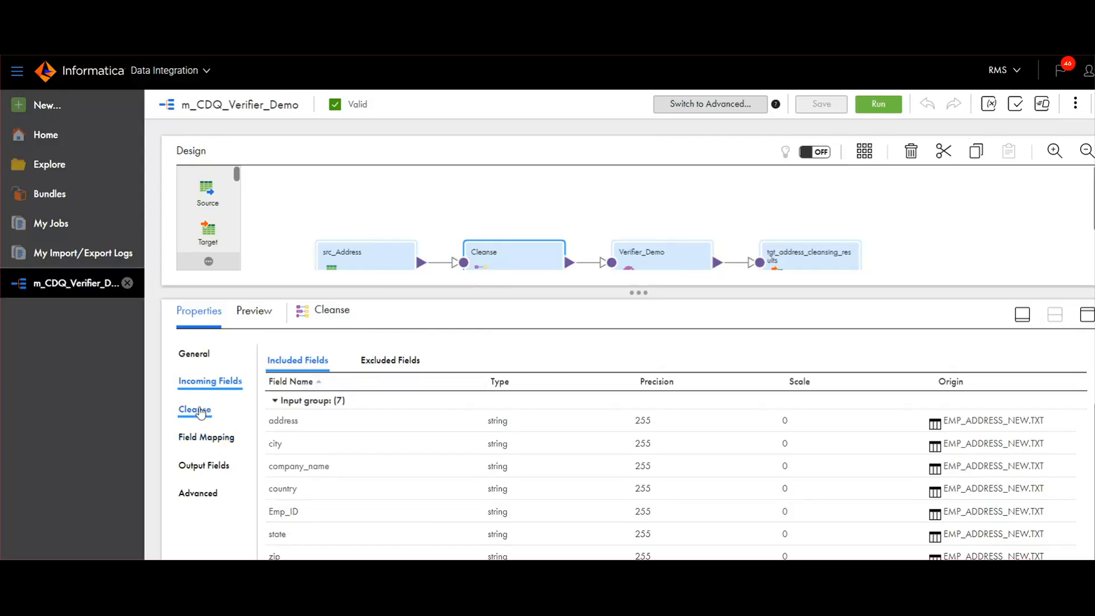
click(204, 466)
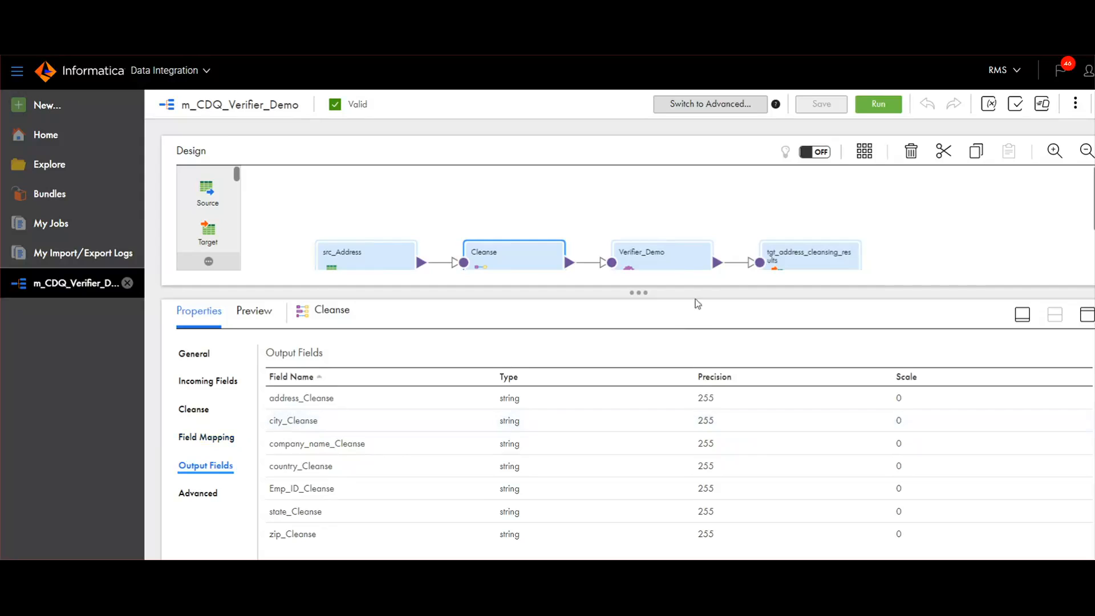
Review the incoming fields, verifier asset, field mapping and full output field list of the Verifier_Demo transformation.
click(655, 262)
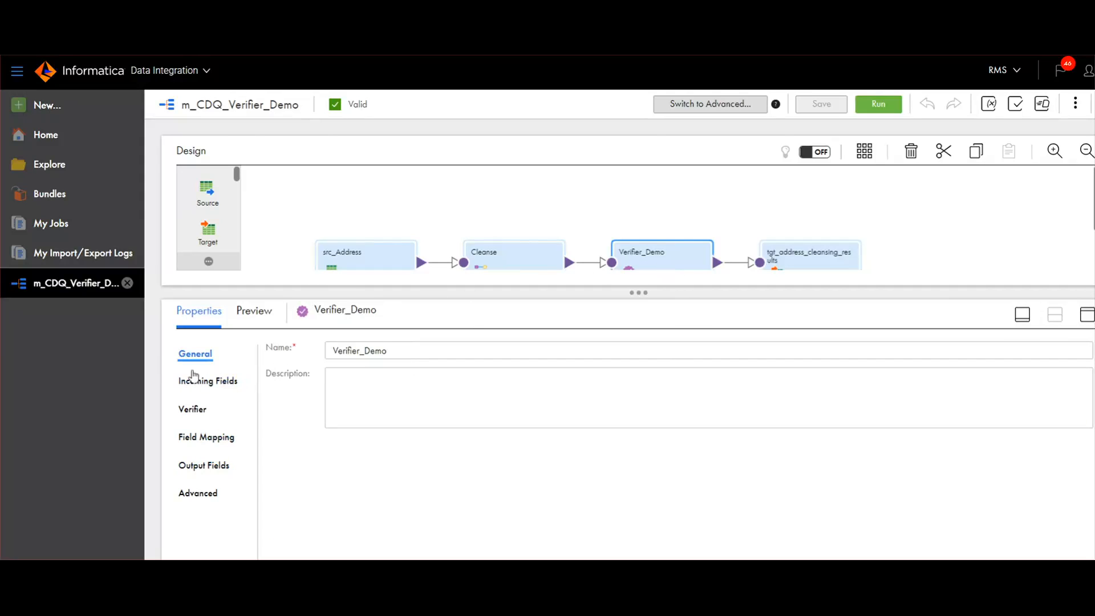
click(211, 384)
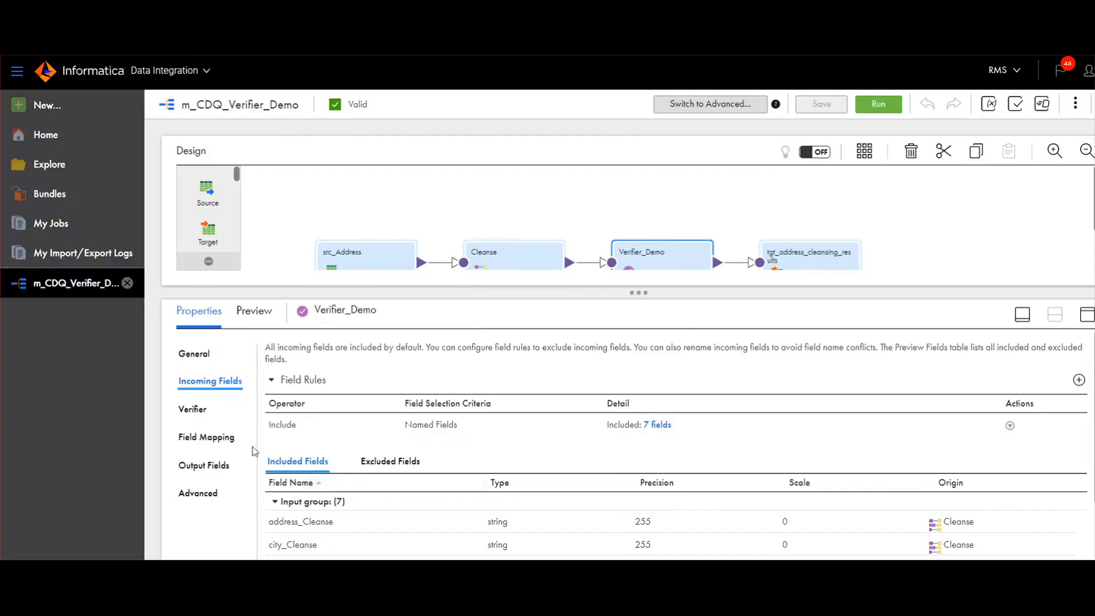
click(195, 411)
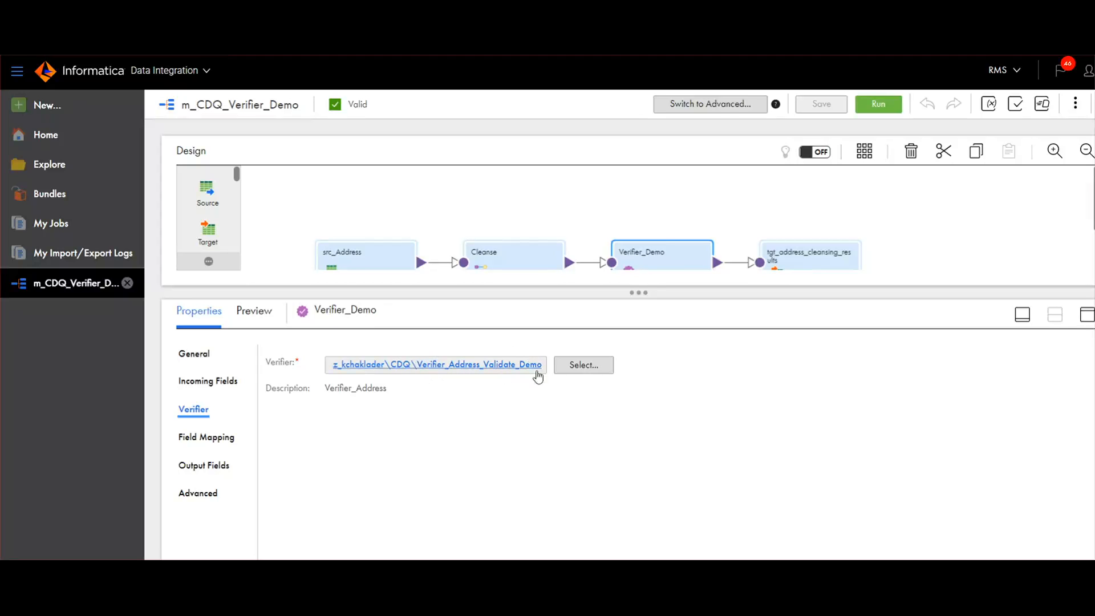
click(220, 441)
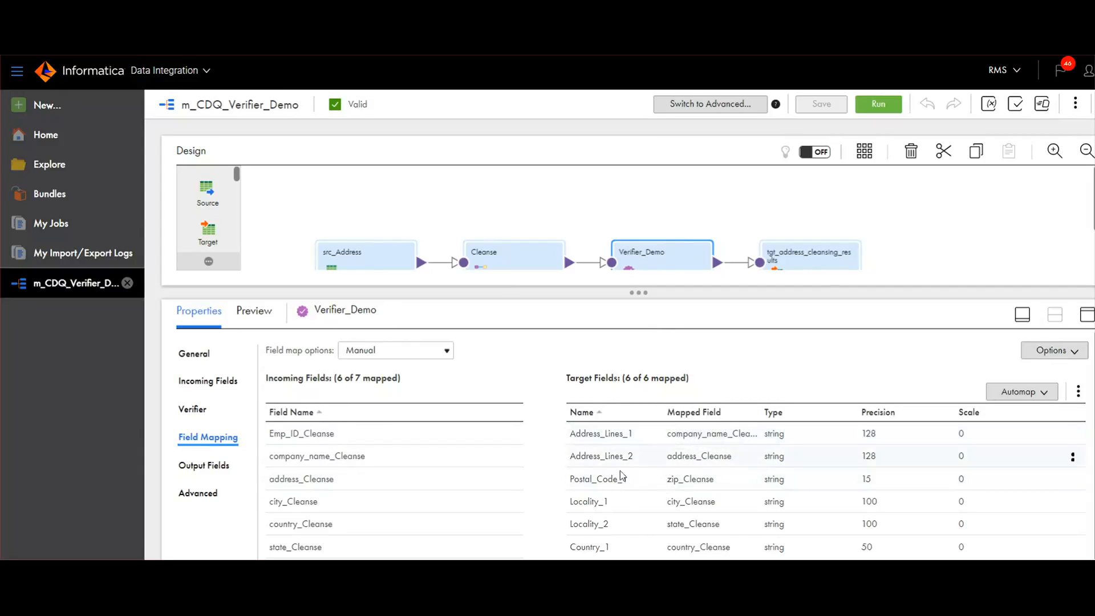
click(207, 471)
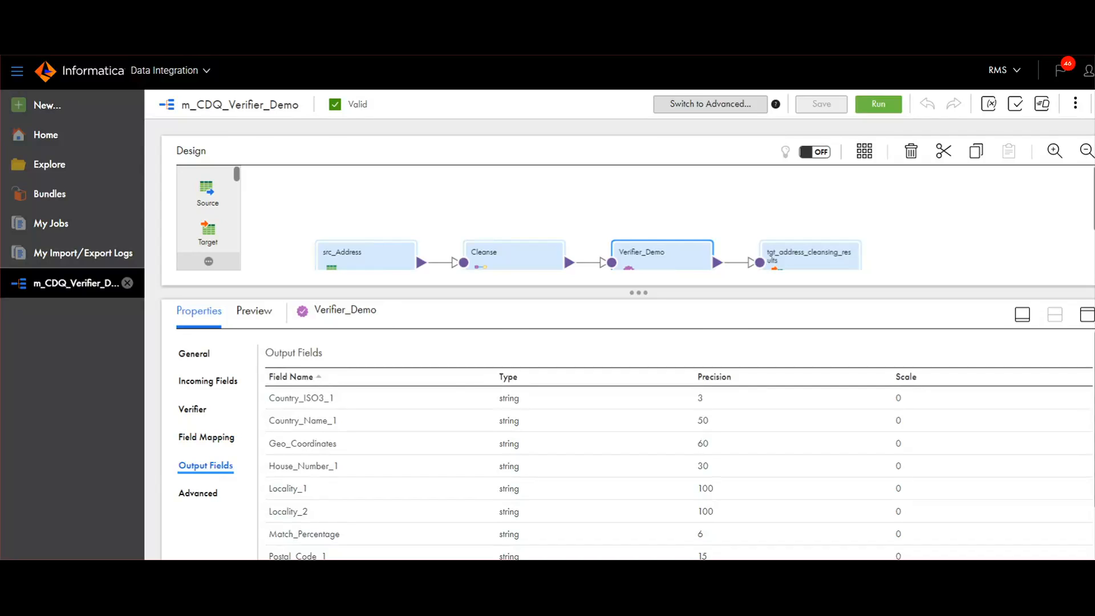
scroll(679, 445, down, 3)
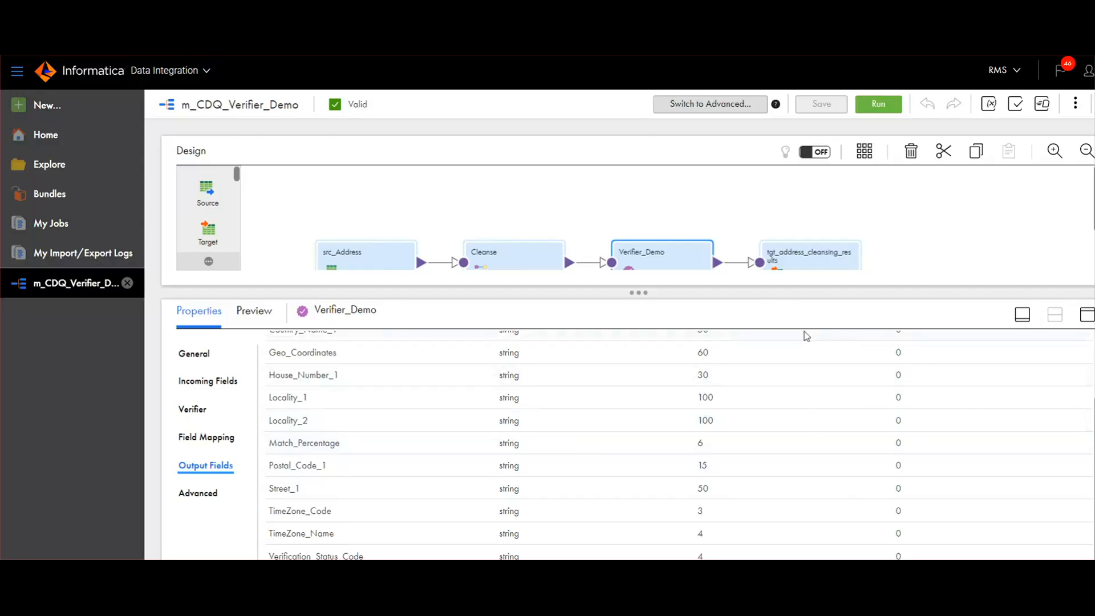
Check the connection and target object configured for tgt_address_cleansing_results.
click(797, 258)
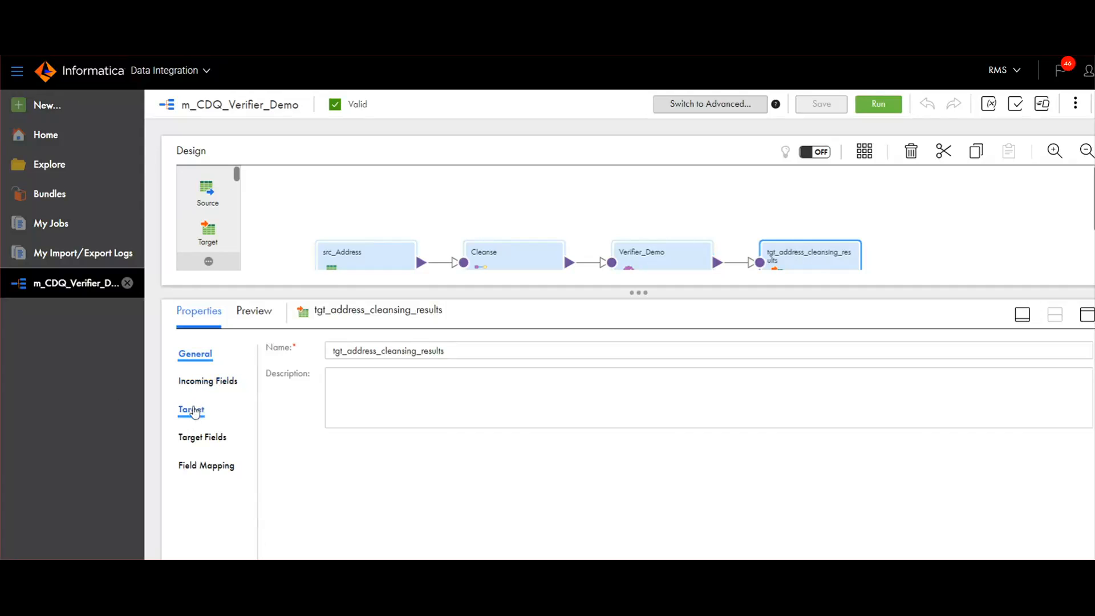
click(194, 407)
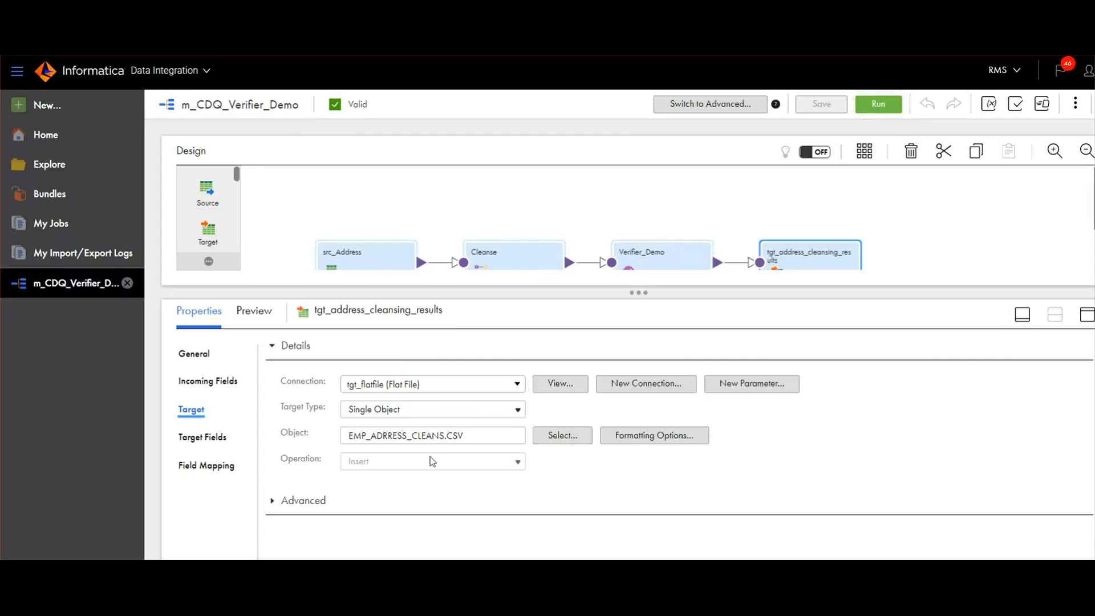
Run the m_CDQ_Verifier_Demo mapping and monitor its latest job in the job list, refreshing the status until it ends.
click(877, 104)
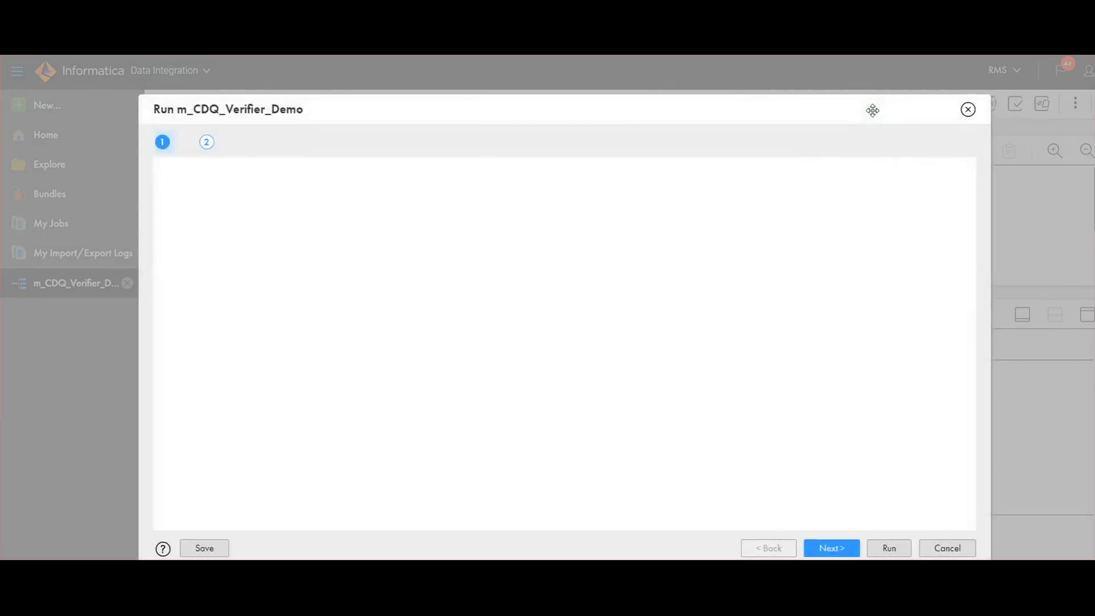
click(884, 549)
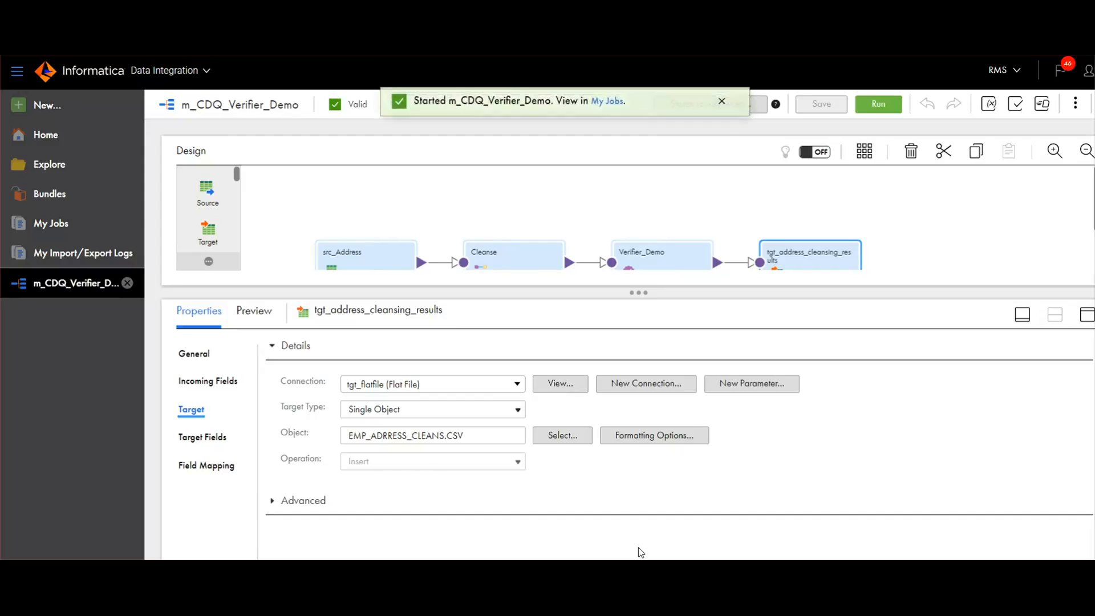
click(612, 107)
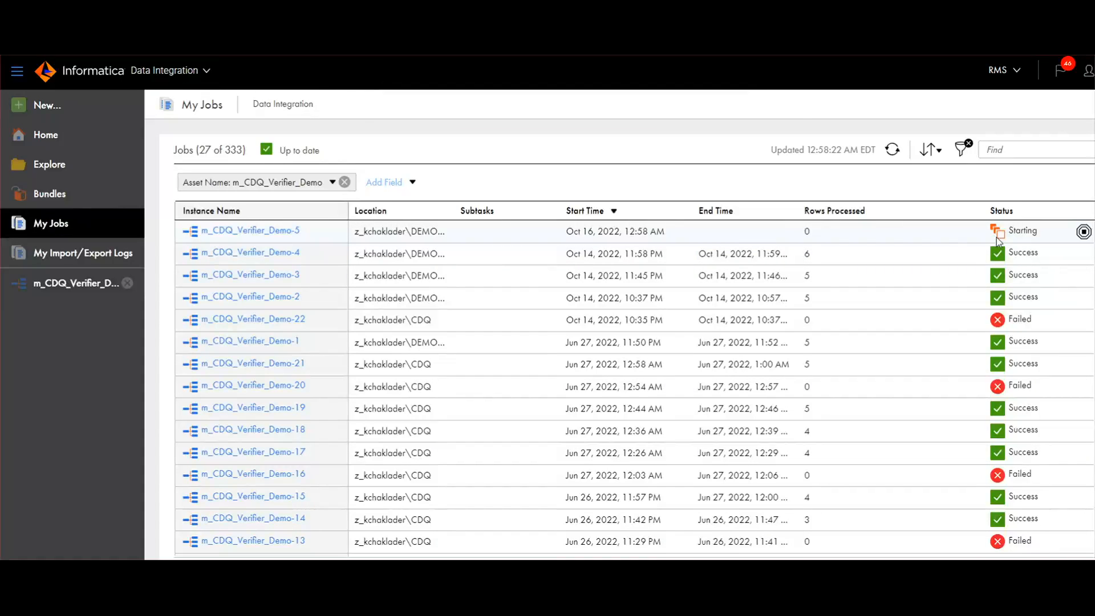
click(892, 152)
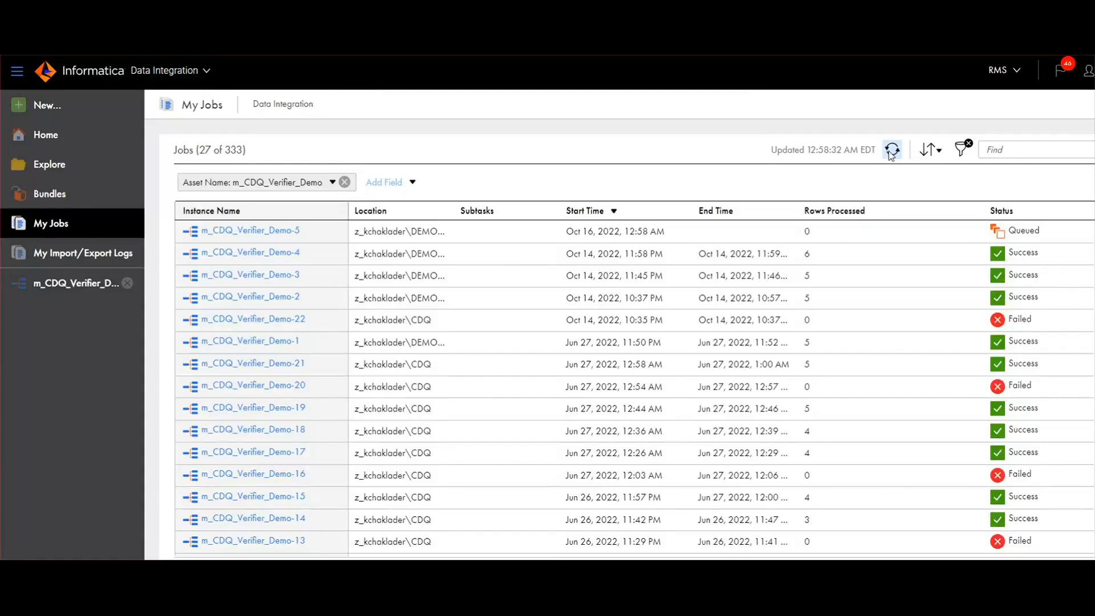
click(892, 151)
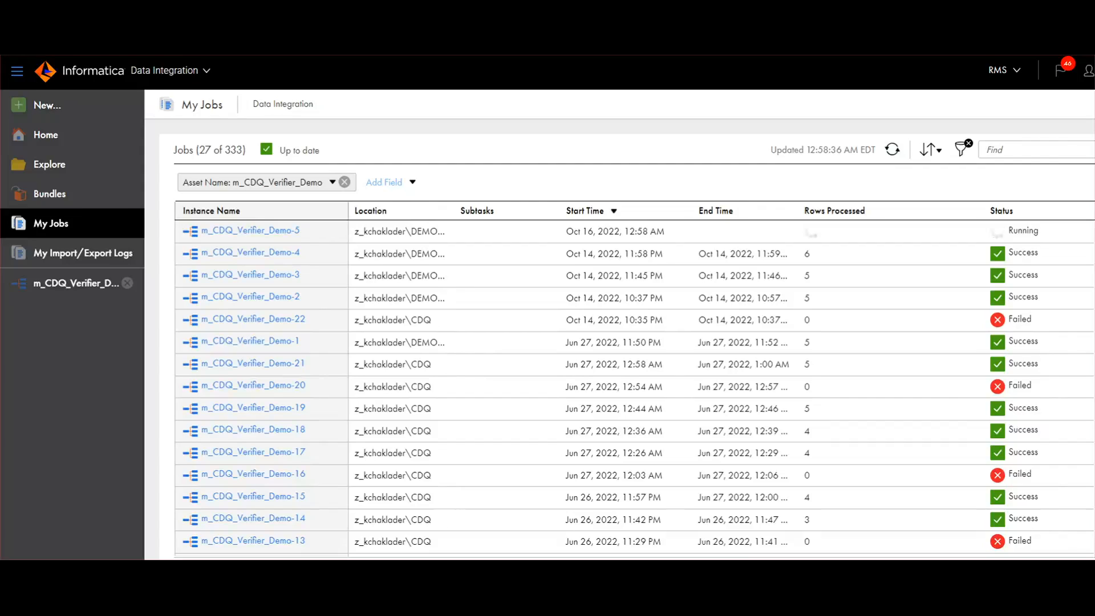
click(893, 152)
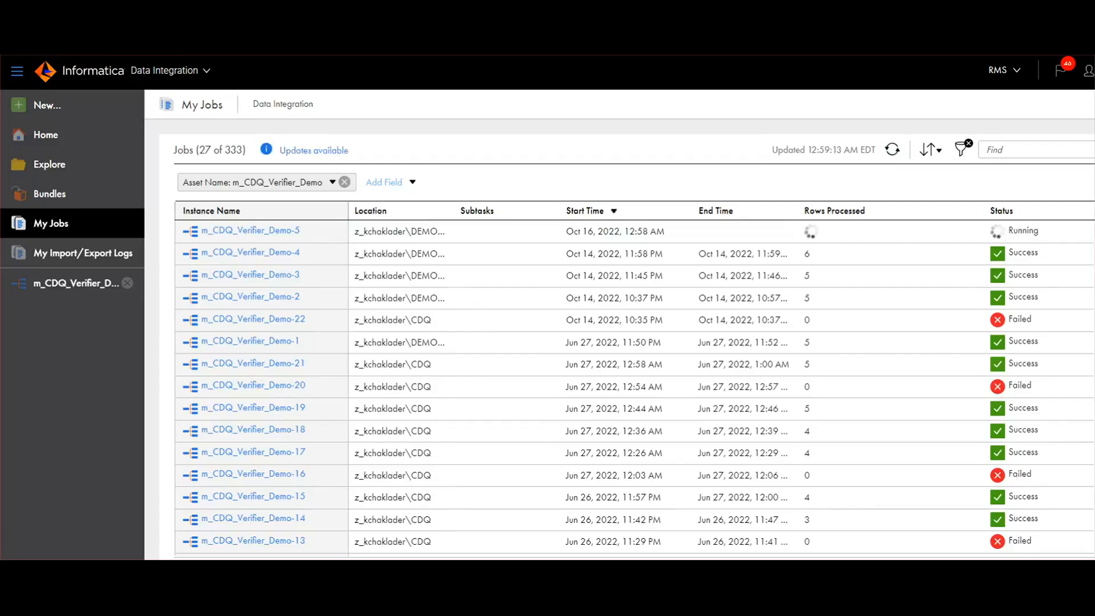
click(892, 150)
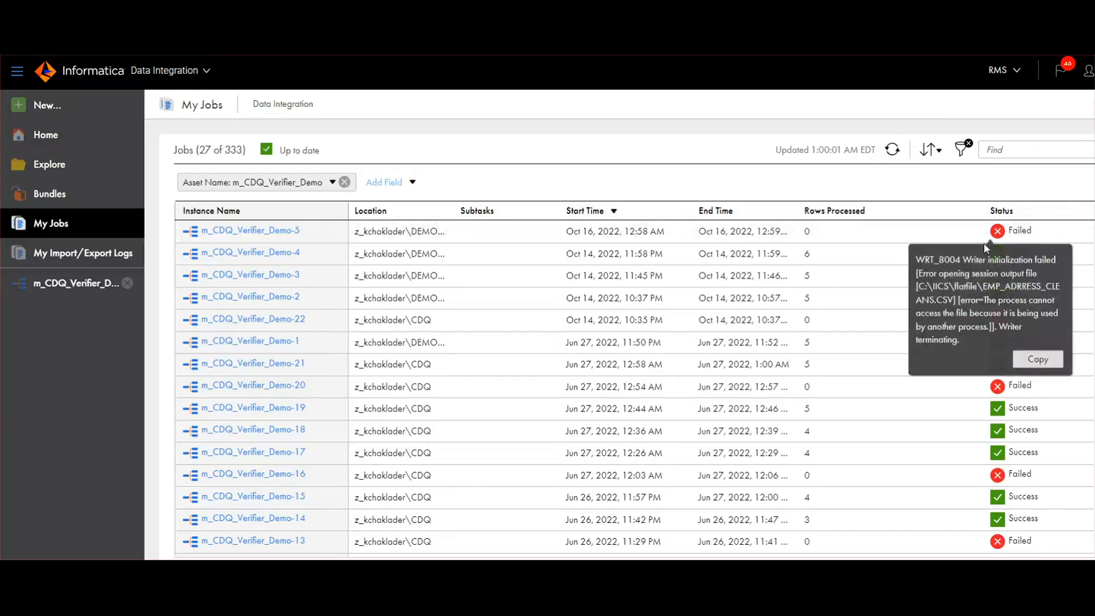
Open the details of job m_CDQ_Verifier_Demo-5, highlight the src_Address error message, and return to the job list.
click(255, 234)
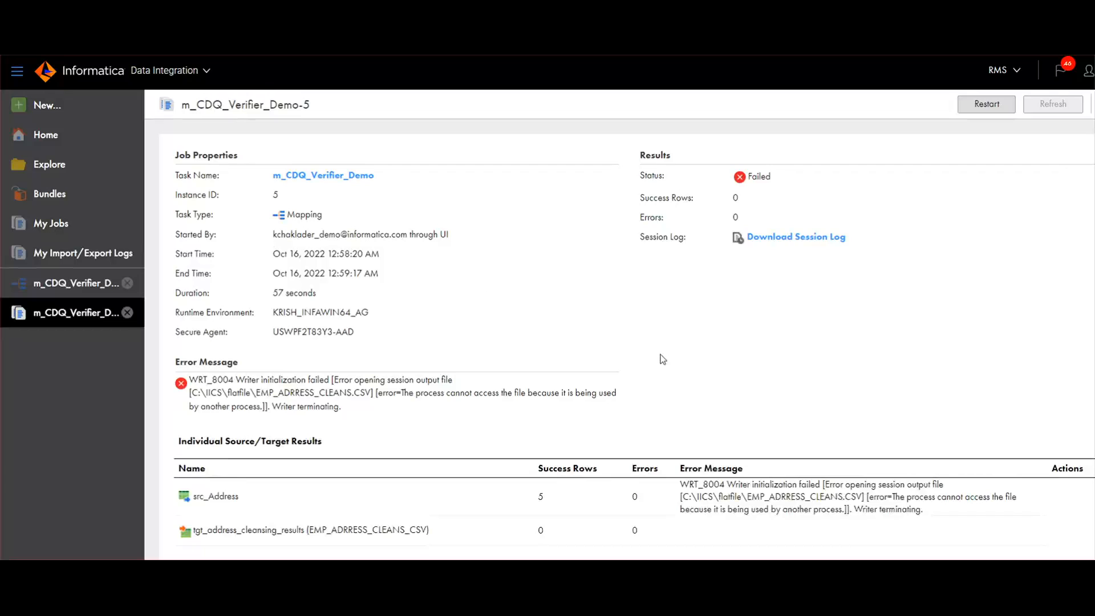
drag(709, 485, 876, 505)
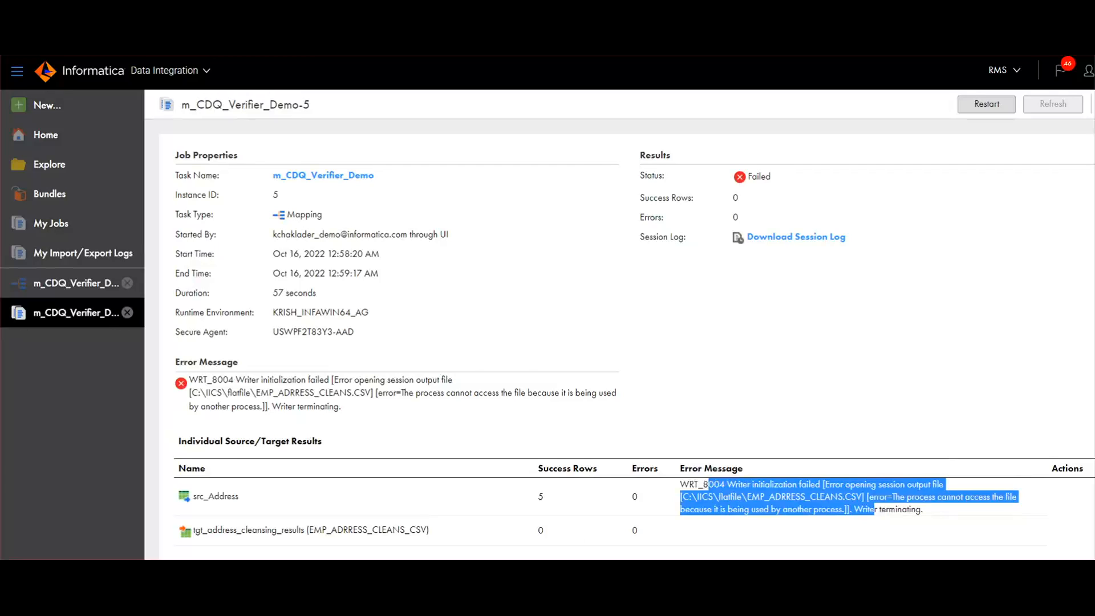
key(alt+Tab)
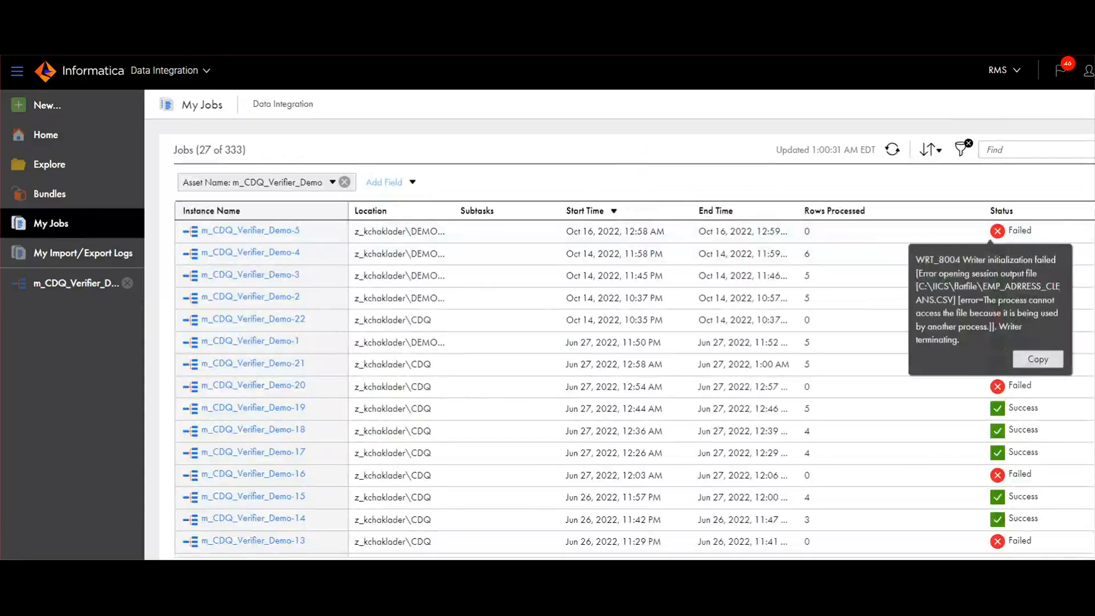
Restart the failed m_CDQ_Verifier_Demo-5 job and refresh the job list until the new run finishes.
click(1064, 230)
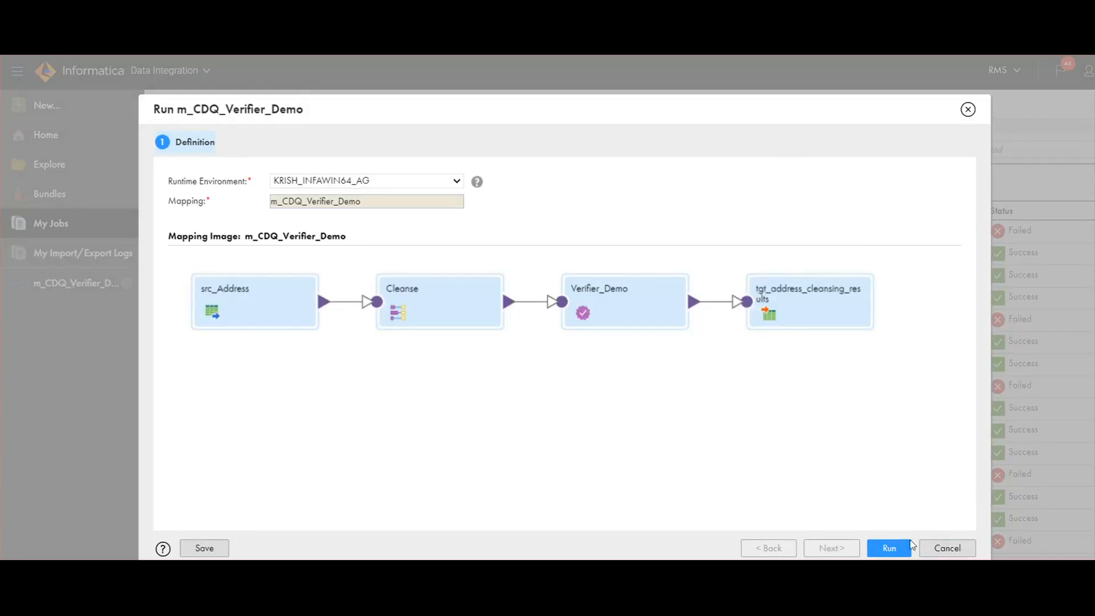
click(891, 548)
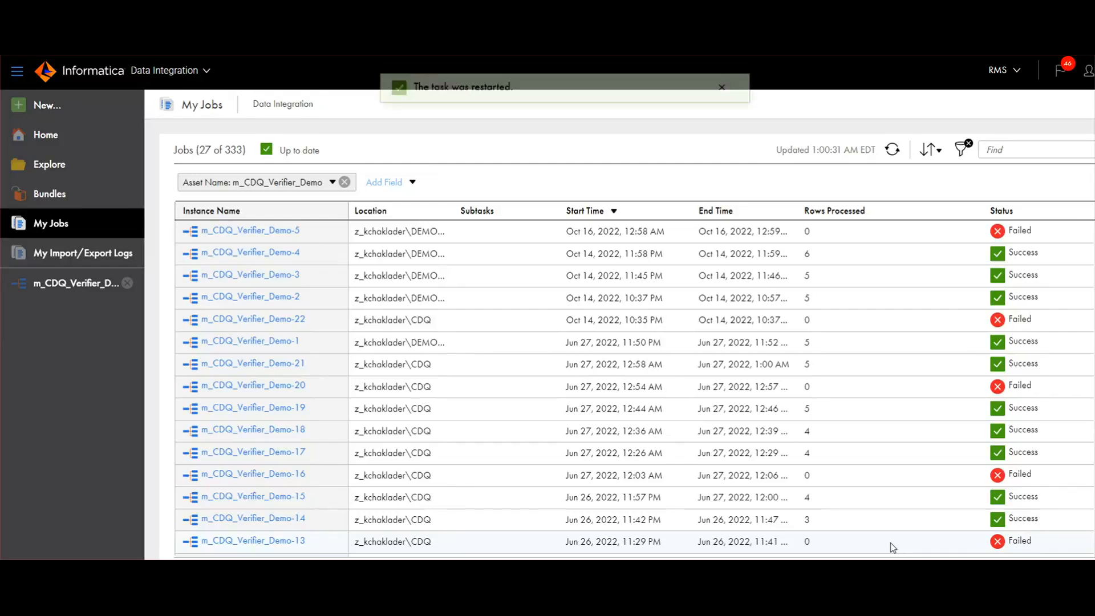
click(893, 150)
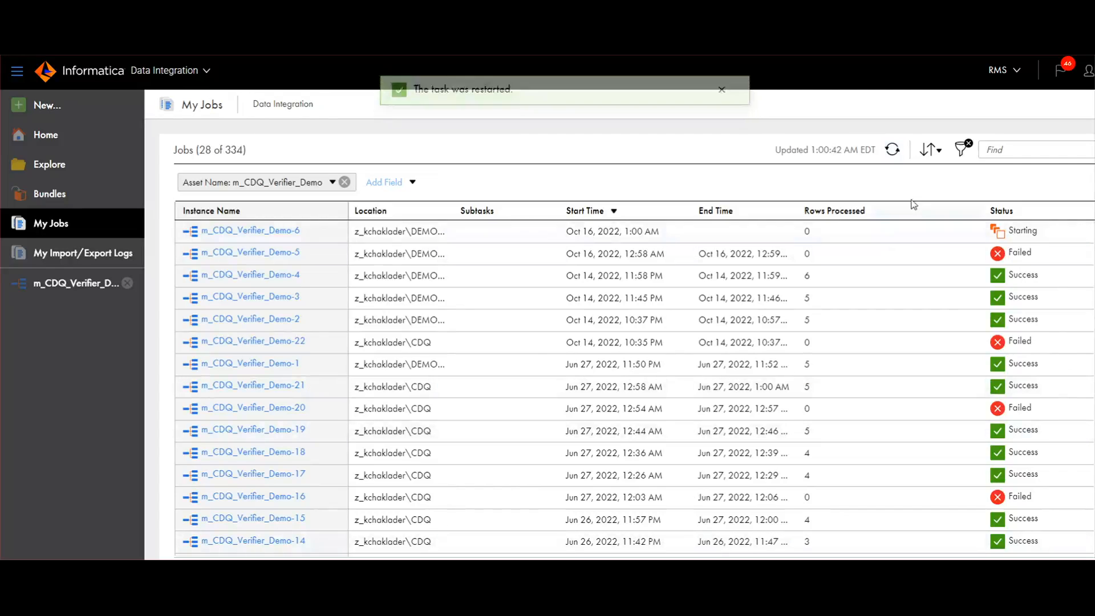
click(893, 150)
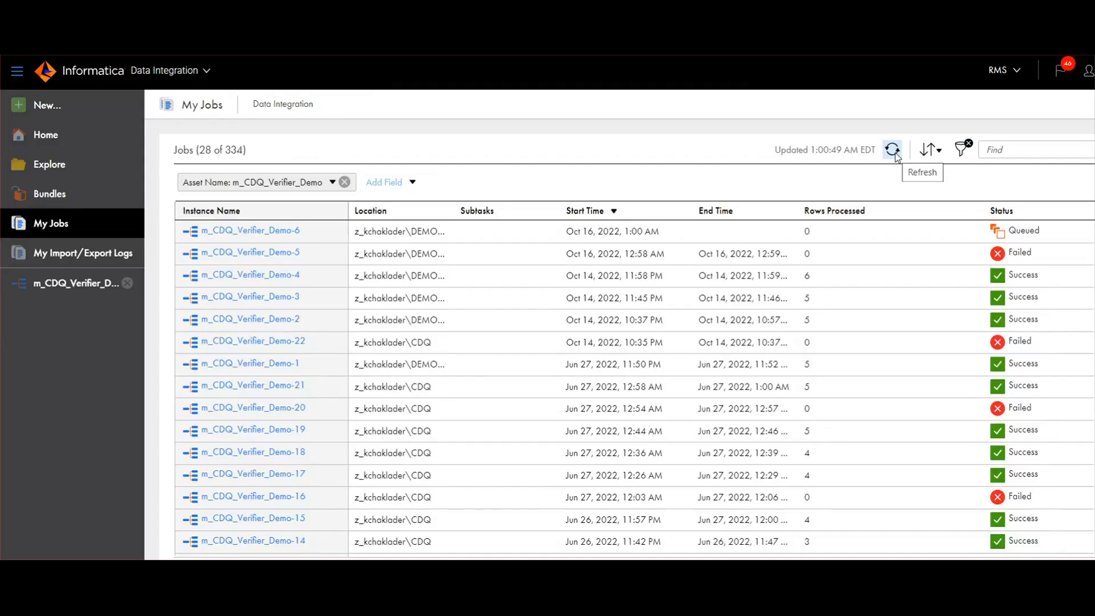
click(894, 151)
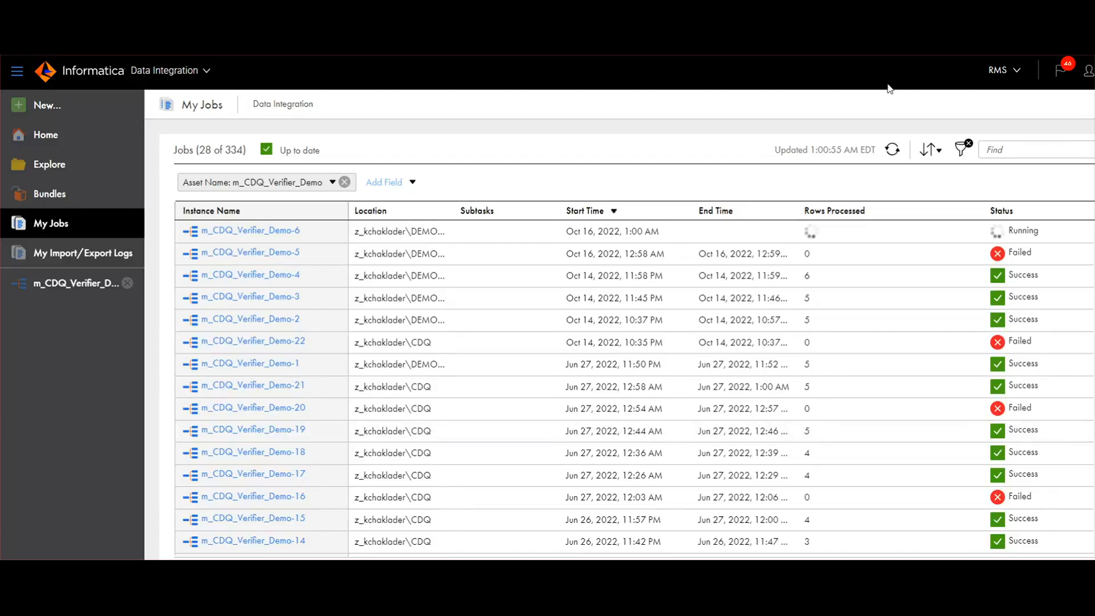
click(892, 153)
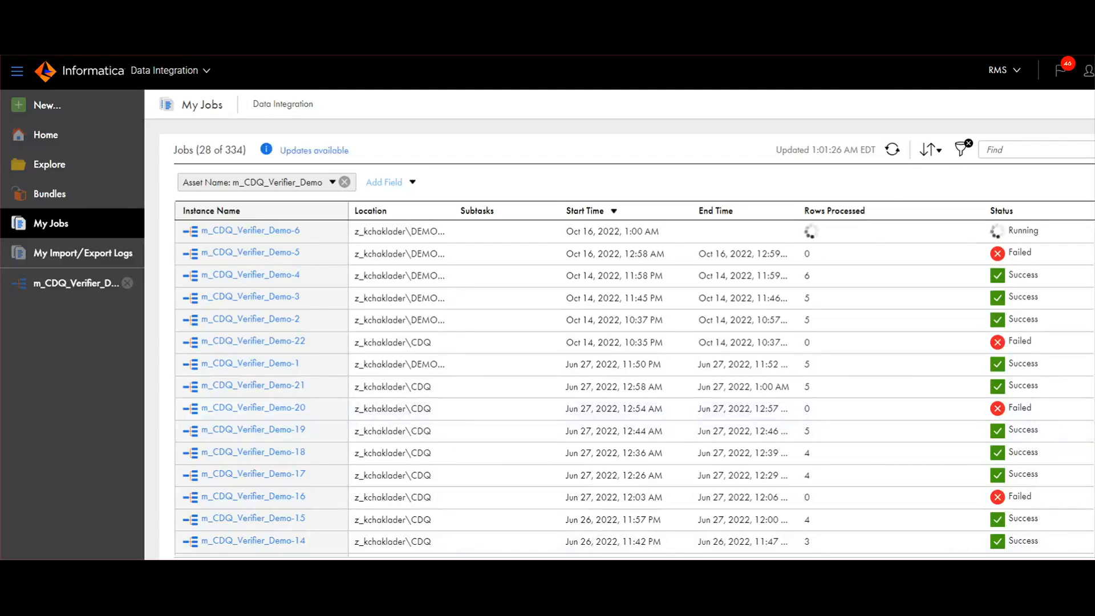
click(893, 152)
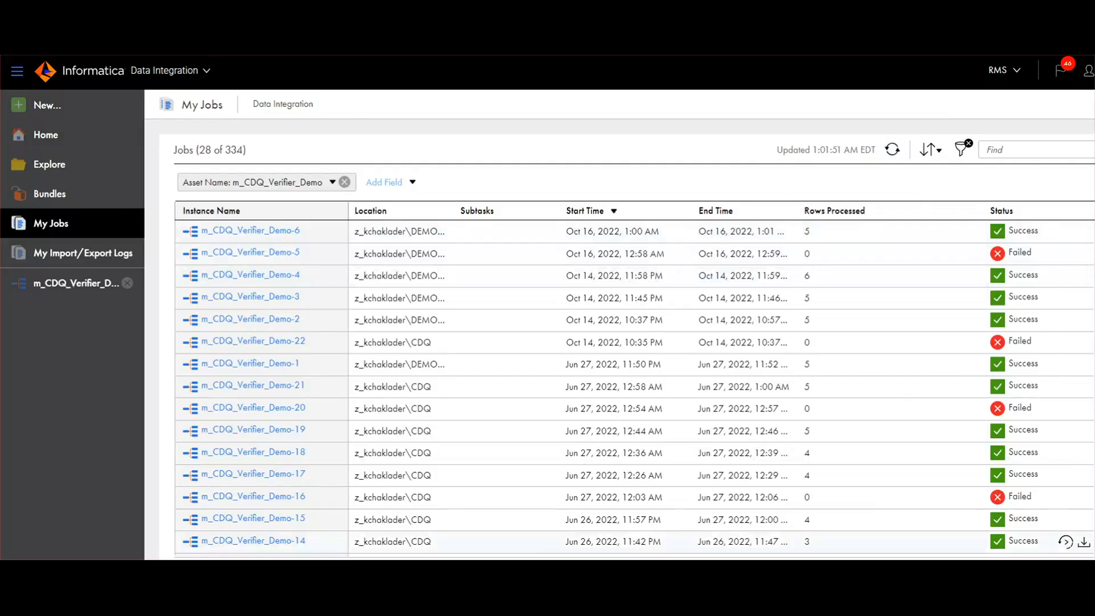
Switch to File Explorer and open the EMP_ADRRESS_CLEANS file from the flatfile folder in Excel.
key(alt+Tab)
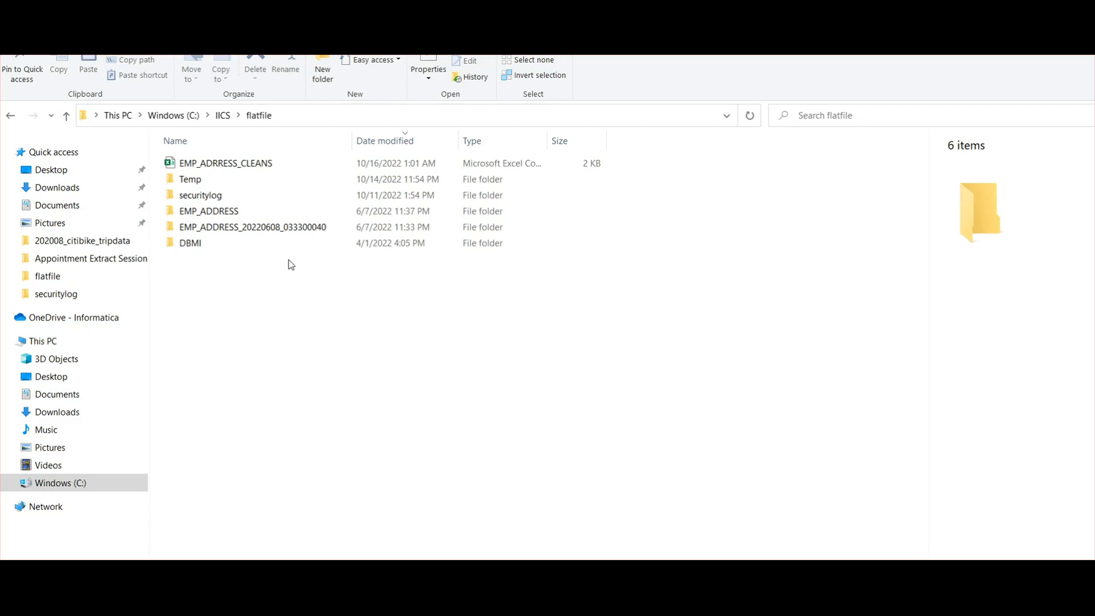
click(211, 165)
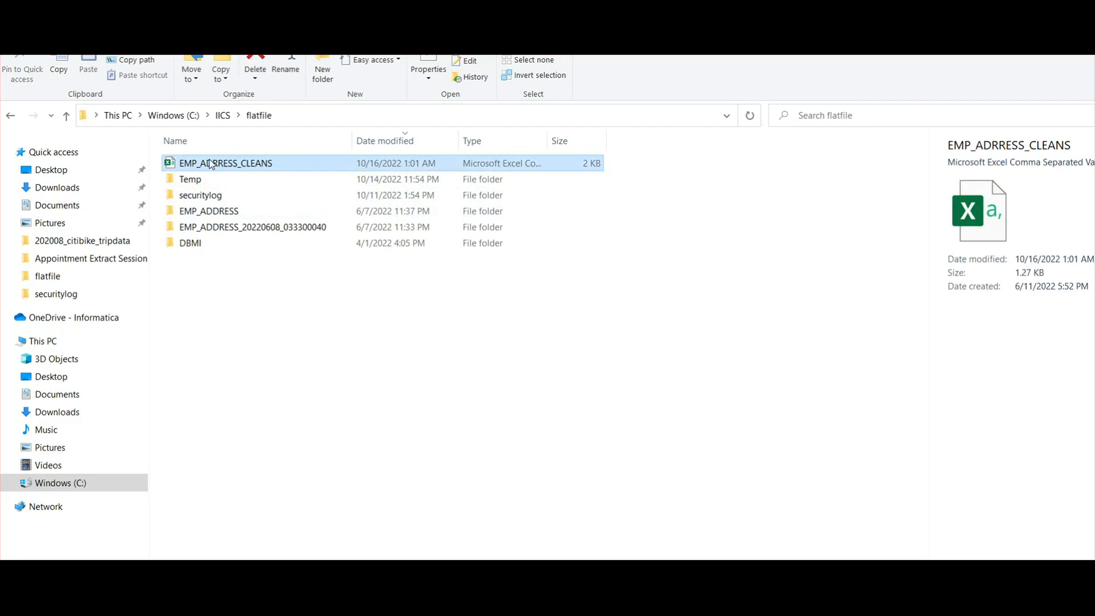
double_click(210, 165)
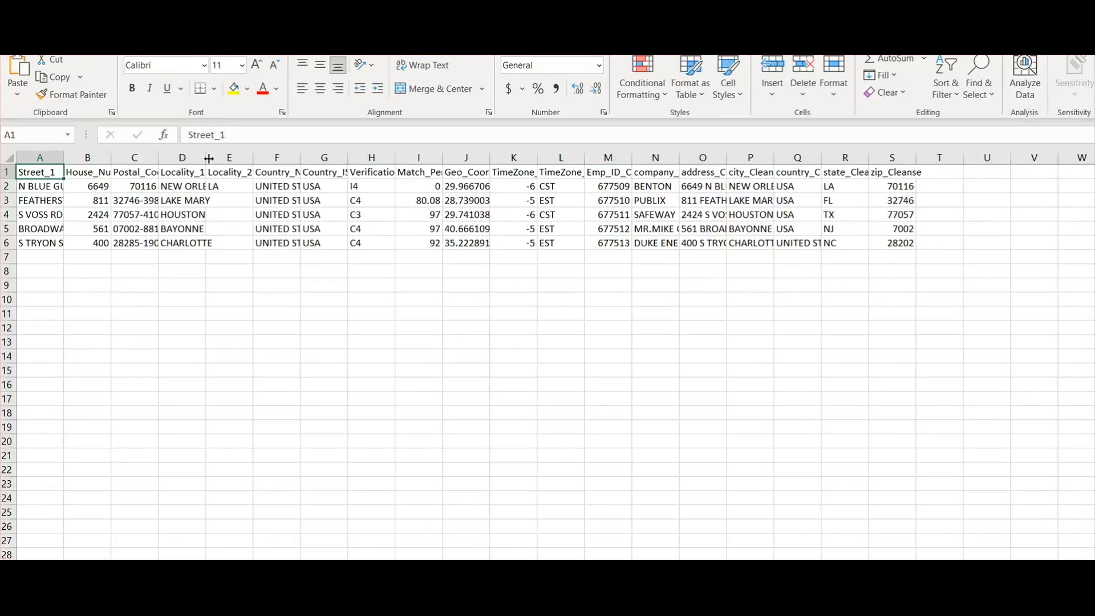
Fit all the sheet's column widths to their contents.
click(6, 156)
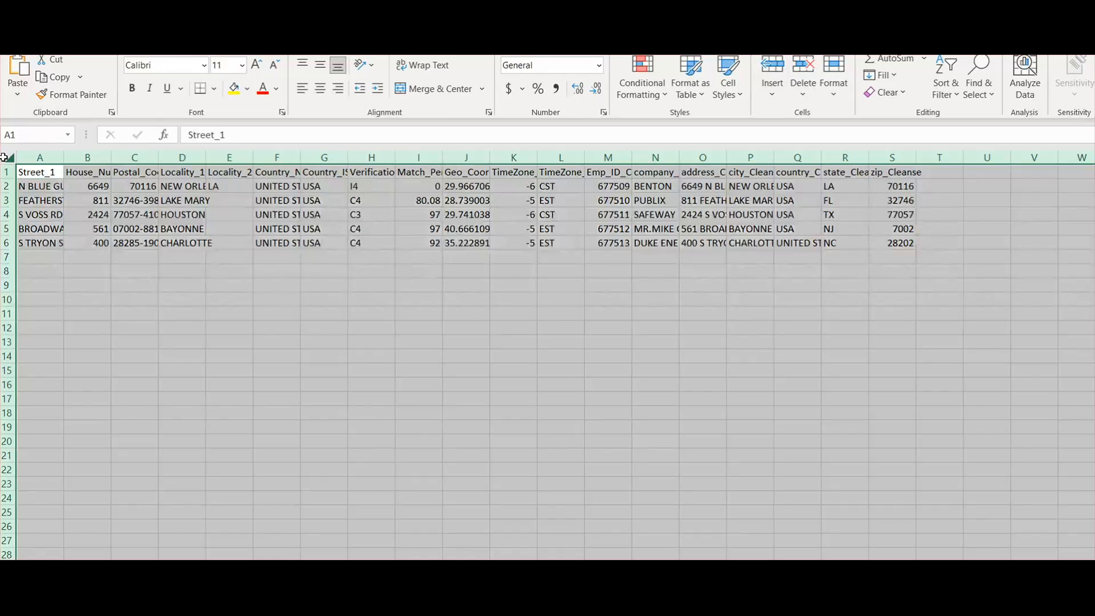
double_click(59, 159)
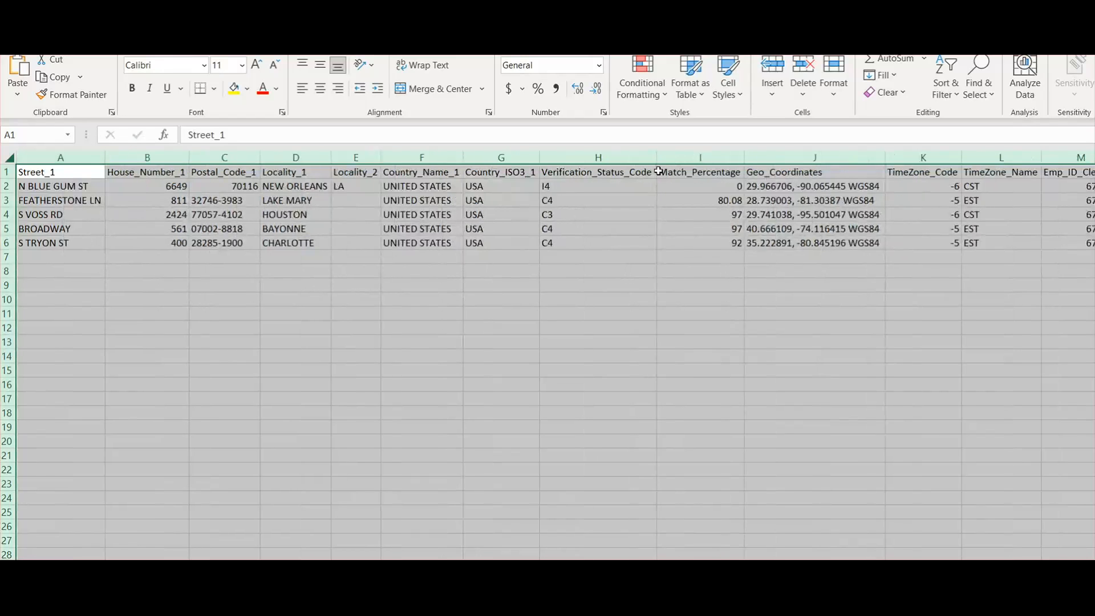
drag(651, 158, 652, 158)
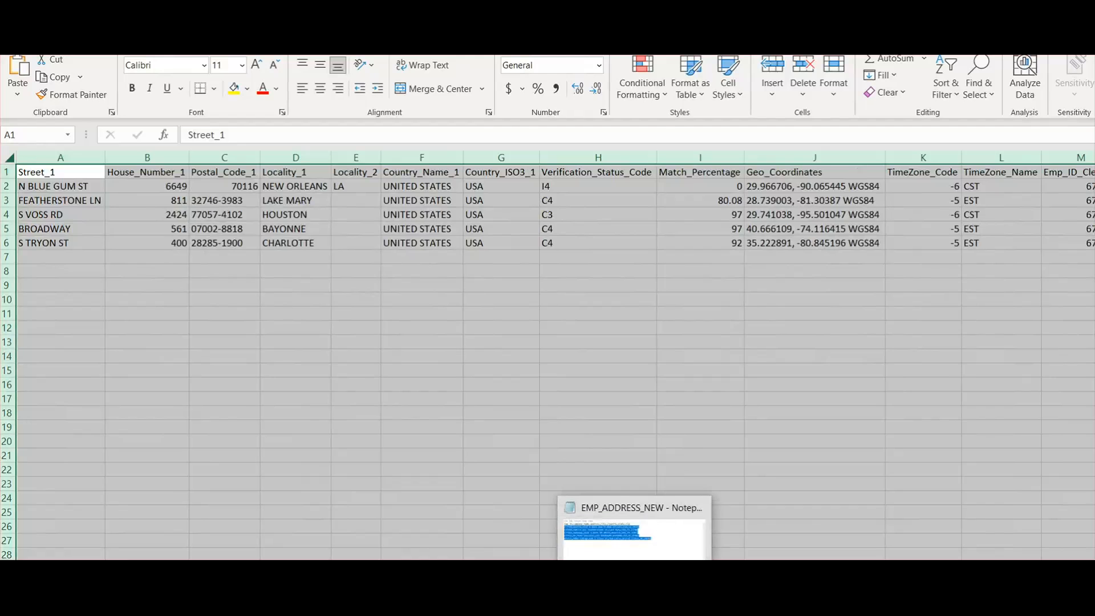
Bring up EMP_ADDRESS_NEW in Notepad and place its window below the Excel data rows for comparison.
click(599, 501)
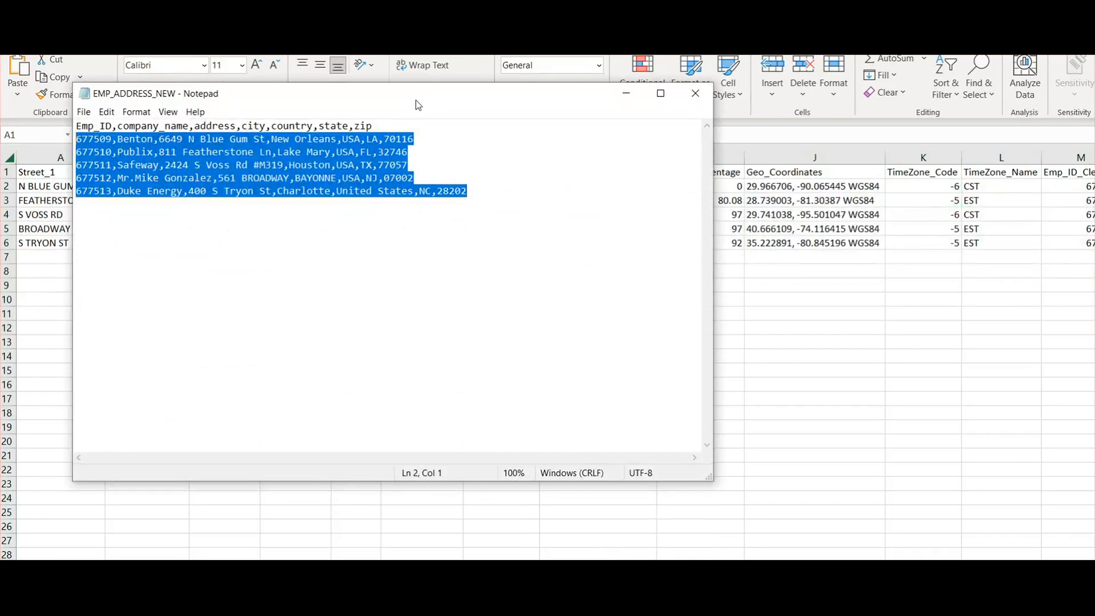
drag(418, 105, 363, 288)
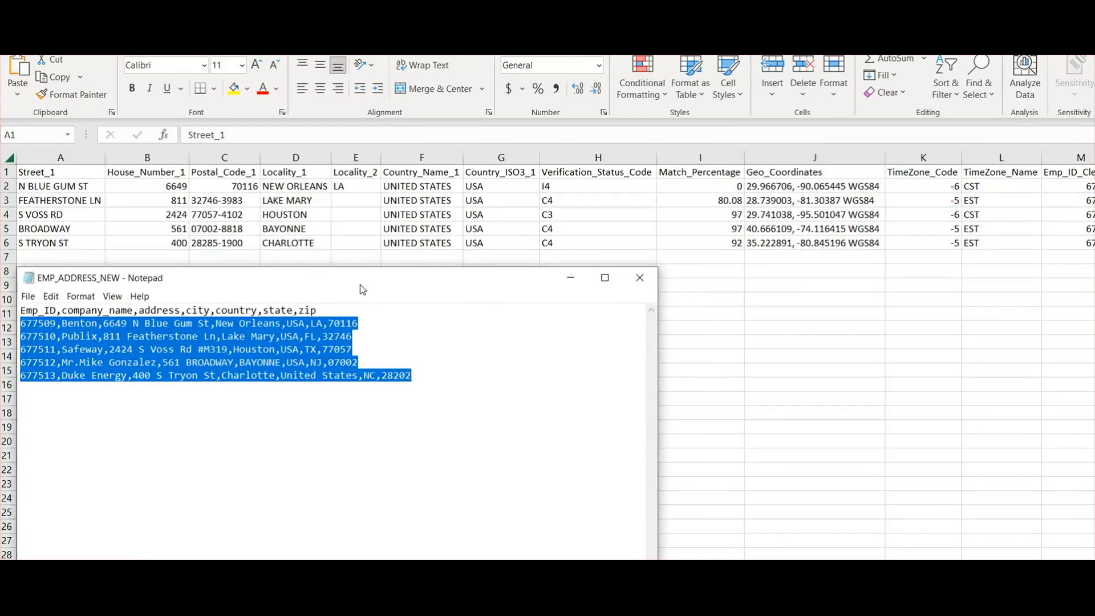
Return to the Excel sheet and examine the Verification_Status_Code and Match_Percentage columns for all address rows.
click(469, 382)
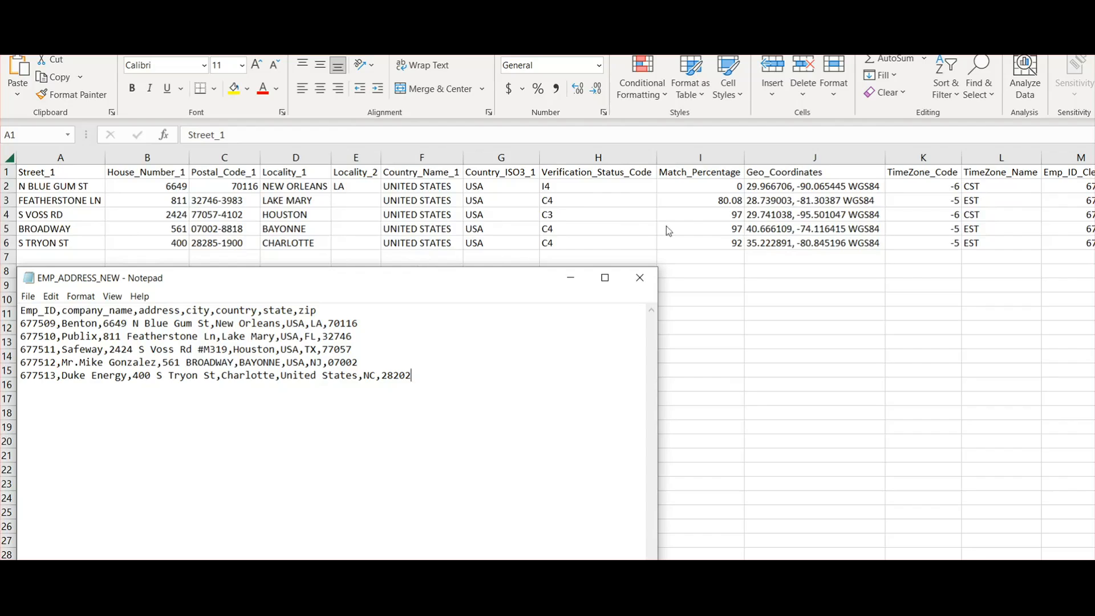
click(566, 178)
drag(562, 173, 574, 242)
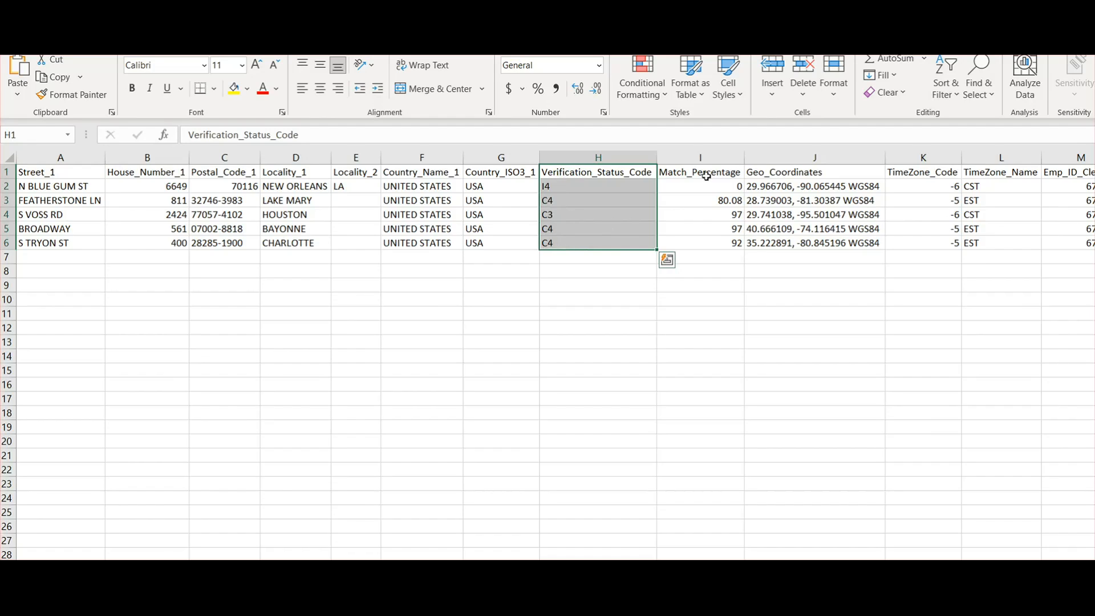
drag(705, 173, 712, 242)
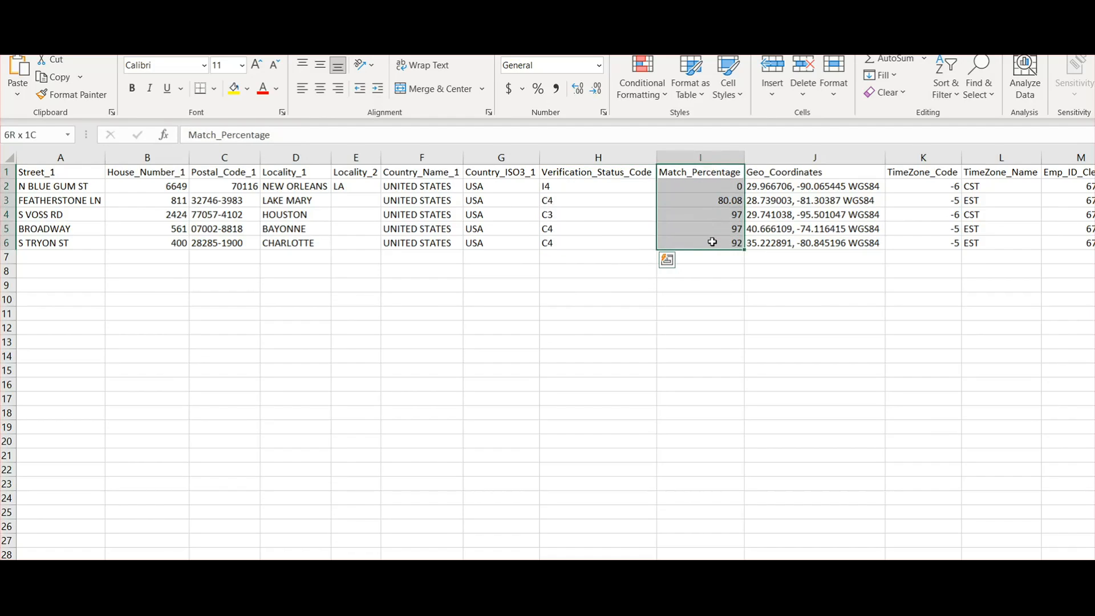
Inspect the N BLUE GUM ST record from its match percentage across its other fields, and compare it with the last three rows' match percentages.
click(709, 185)
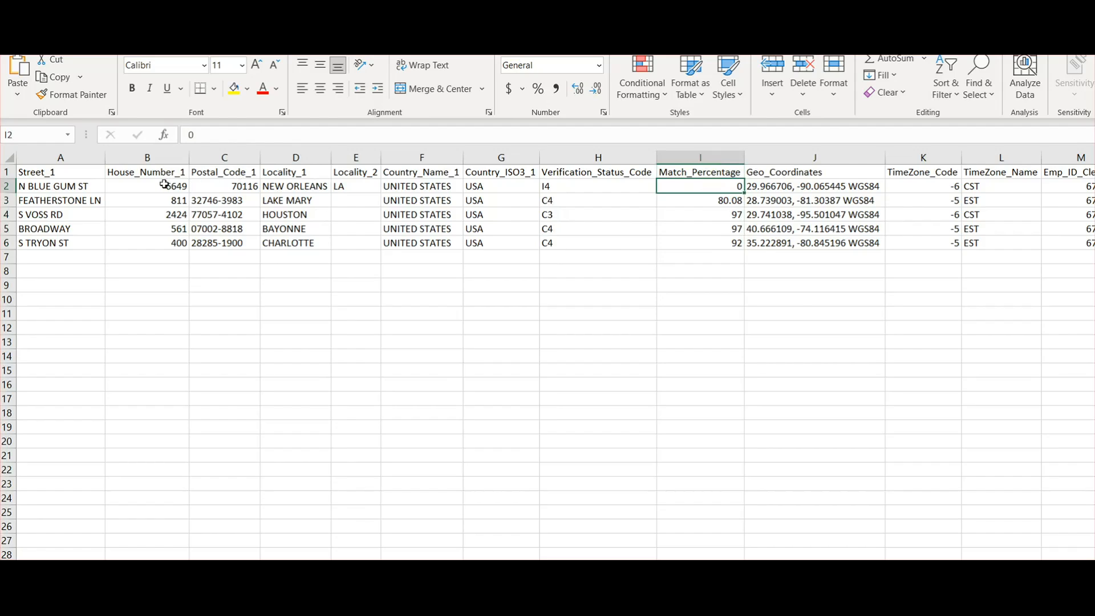
drag(165, 185, 759, 185)
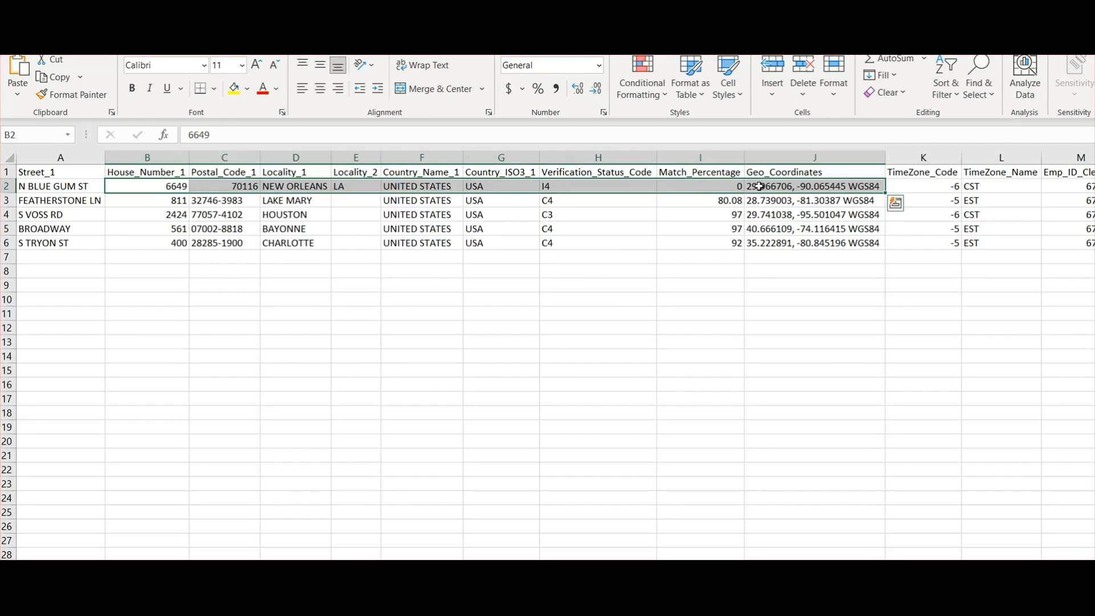
mouse_move(714, 241)
mouse_down()
mouse_move(711, 212)
mouse_move(718, 239)
mouse_up()
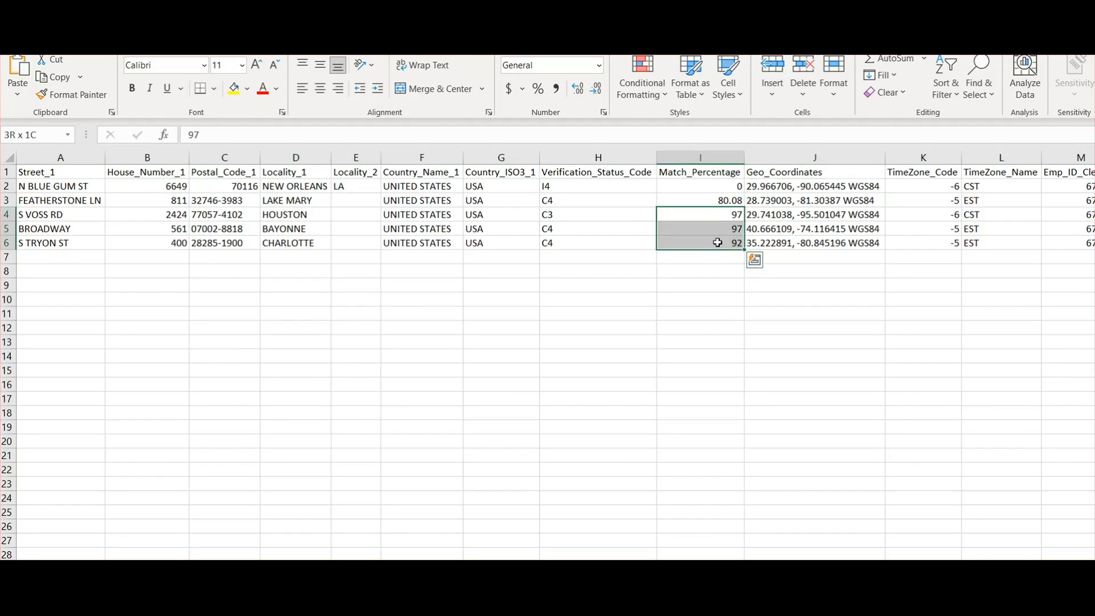
drag(717, 243, 718, 243)
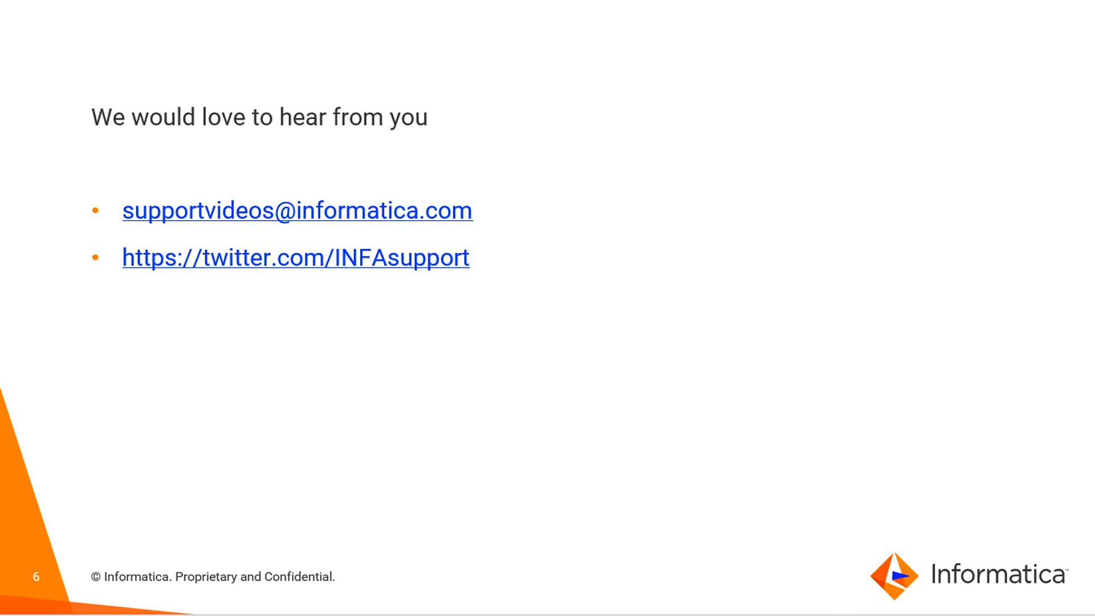
key(Right)
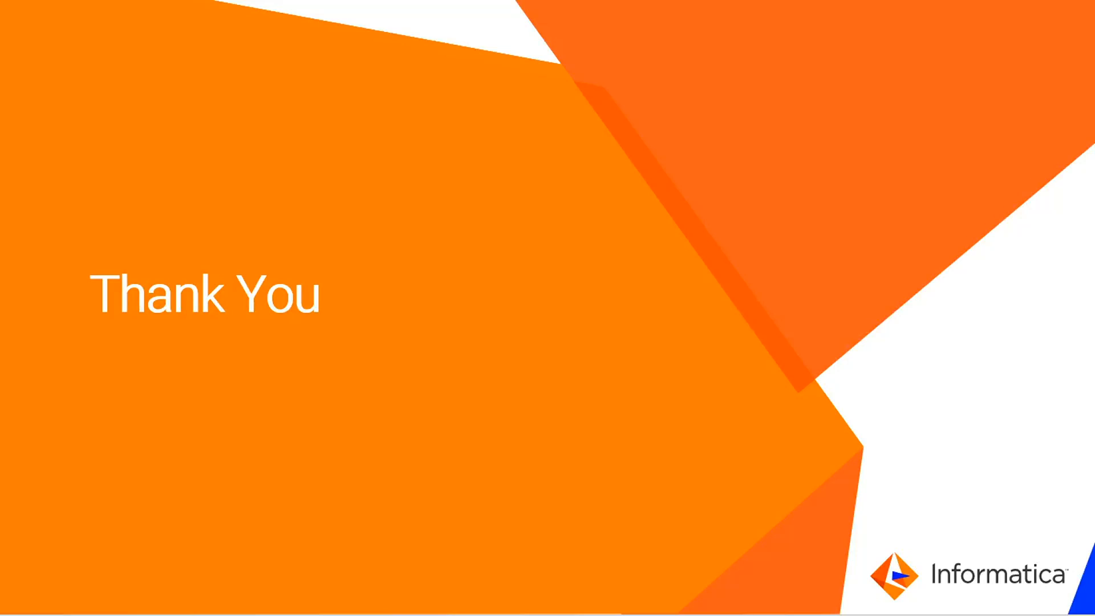